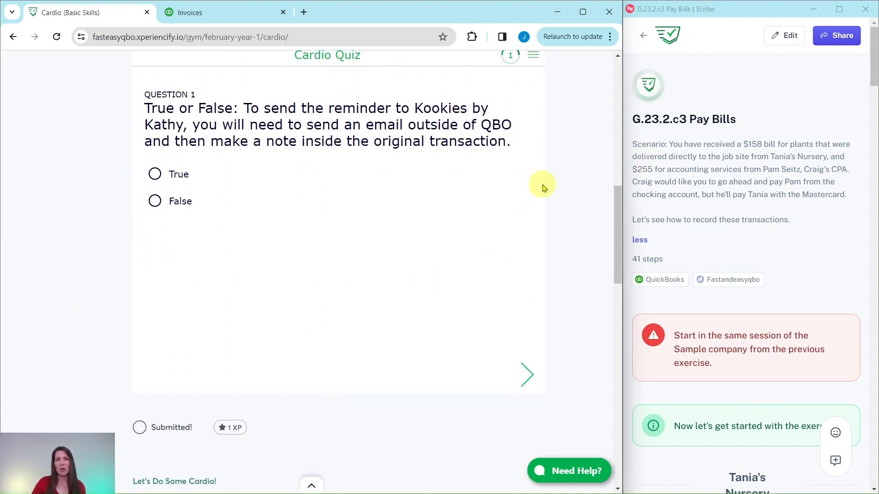
Review the hands-on practice list and the scenario for the G.23.2.c3 Pay Bills exercise.
scroll(542, 182, "down", 6)
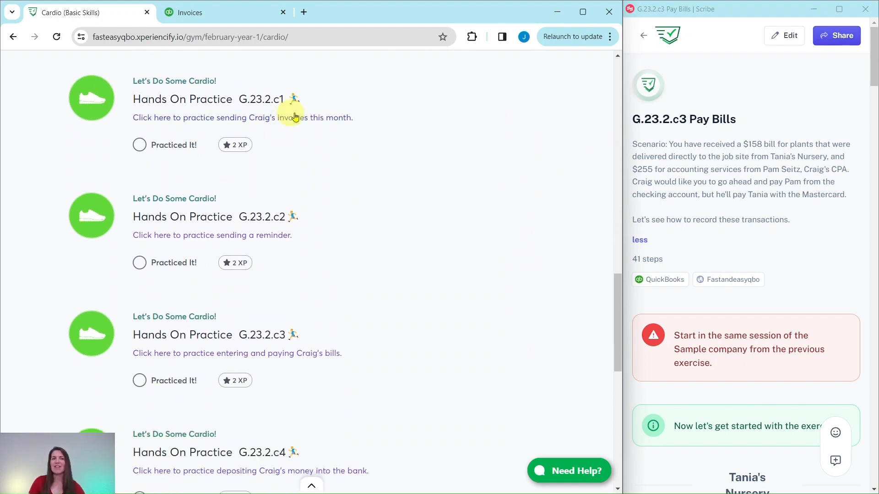
scroll(364, 434, "down", 5)
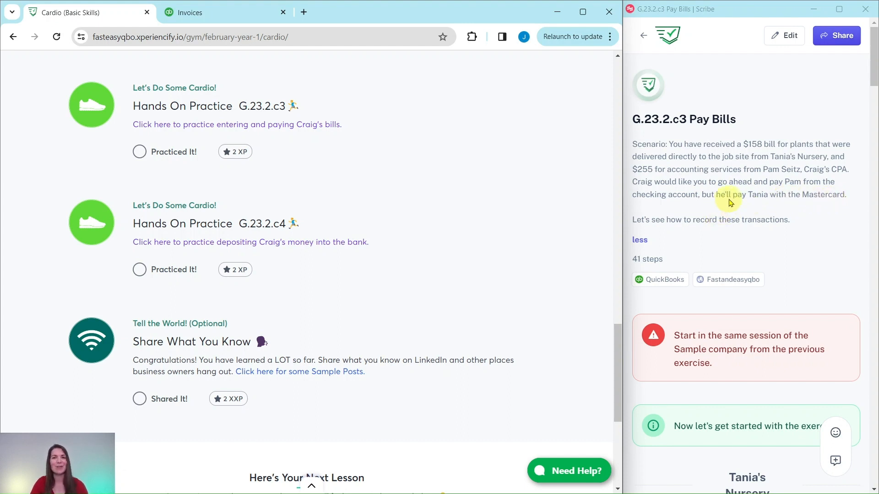
scroll(734, 200, "down", 5)
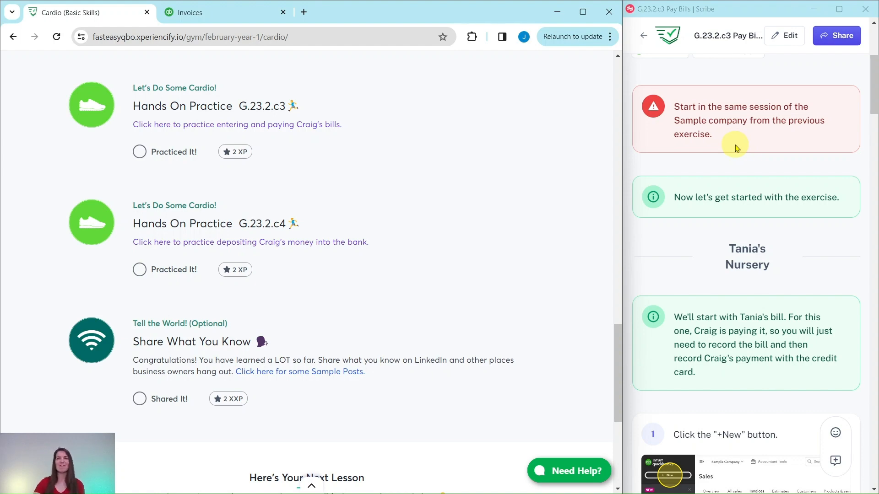
Switch to QuickBooks and, following the exercise instructions, start a new vendor bill.
left_click(211, 12)
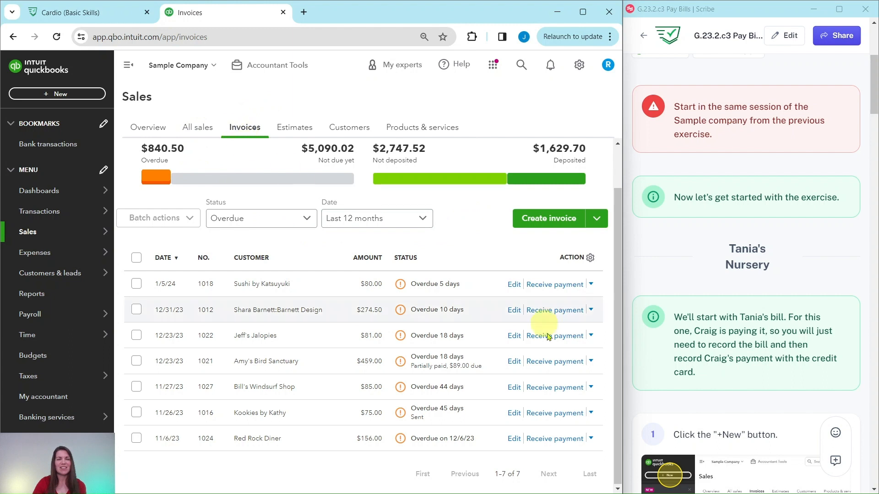
scroll(767, 223, "down", 3)
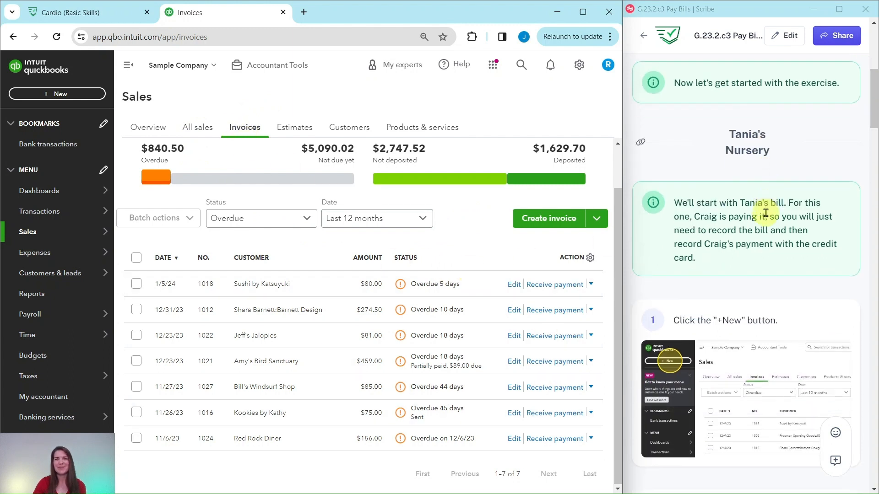
scroll(769, 169, "down", 2)
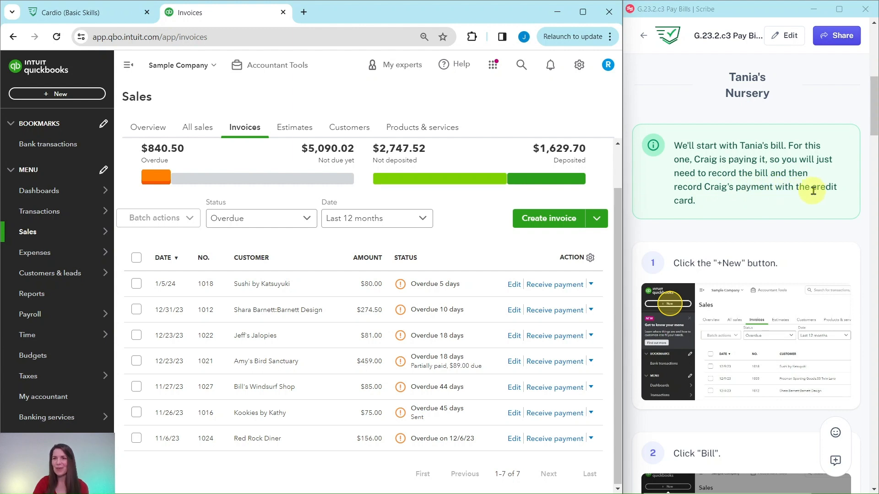
scroll(741, 179, "down", 3)
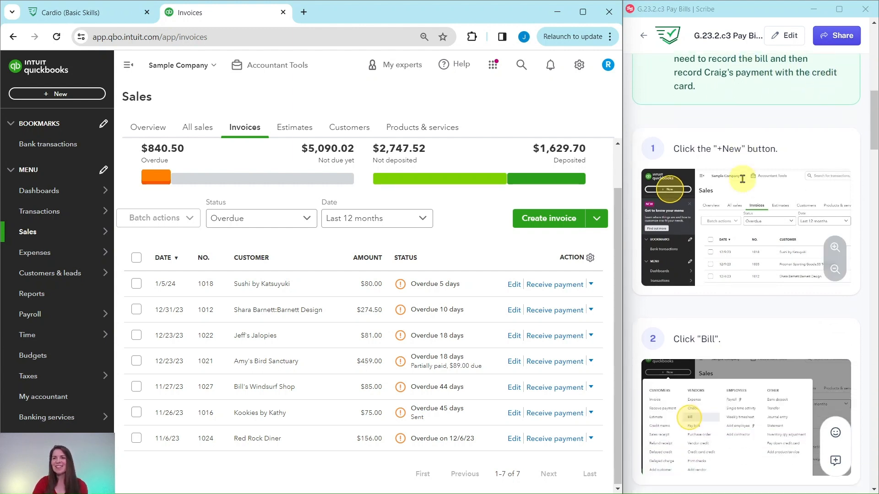
scroll(742, 179, "down", 1)
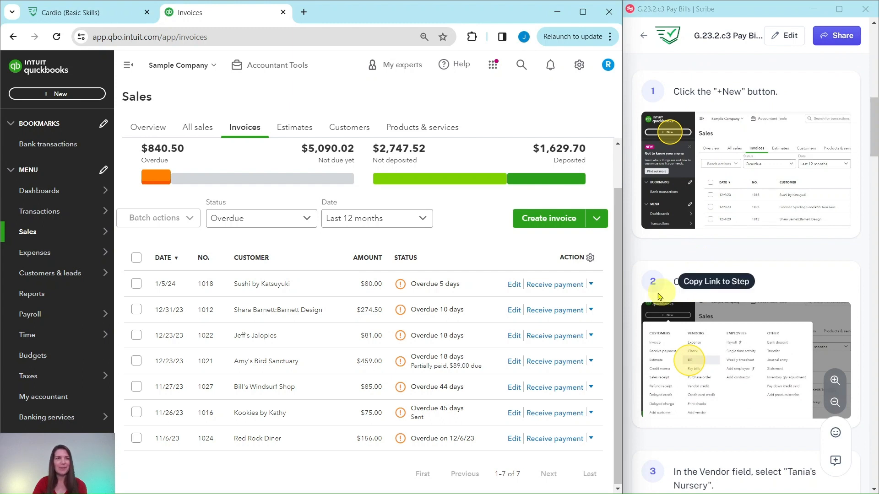
left_click(57, 97)
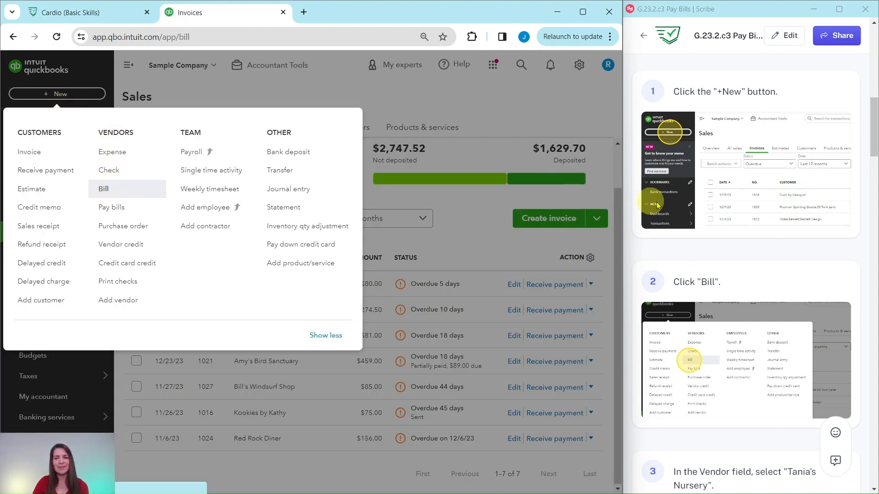
left_click(104, 190)
Choose Tania's Nursery as the vendor on the new bill.
scroll(697, 189, "down", 1)
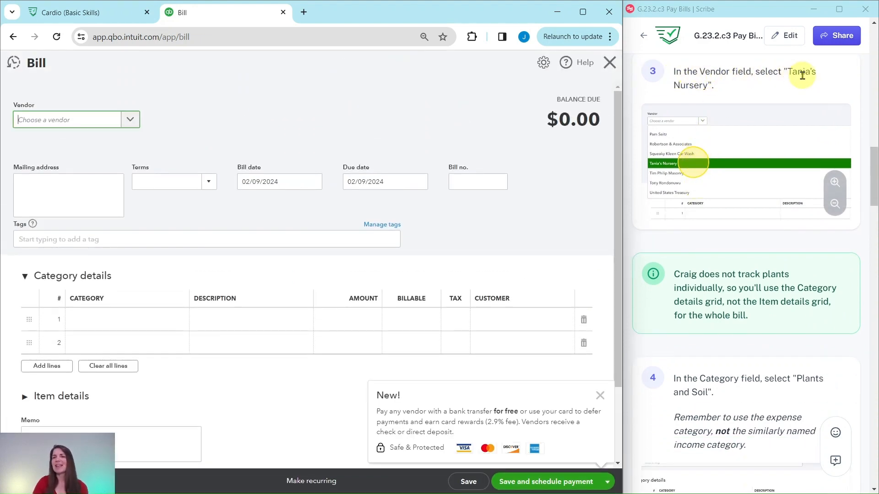
left_click(44, 121)
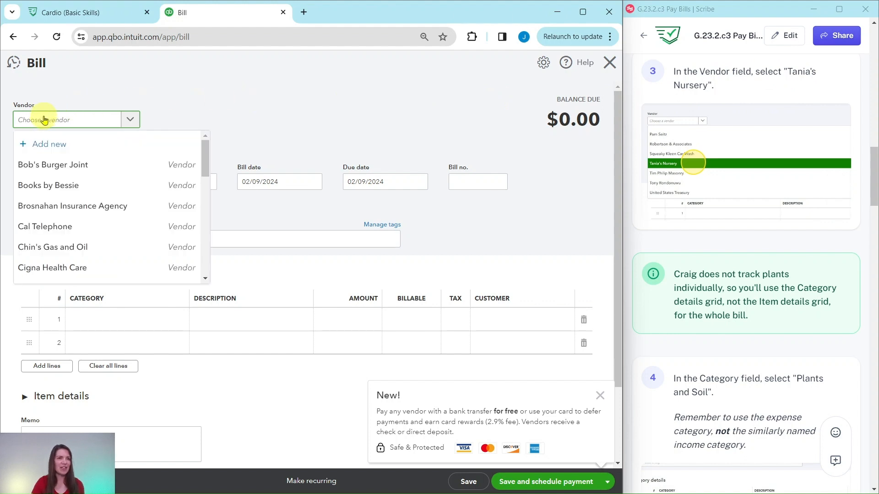
type("tania")
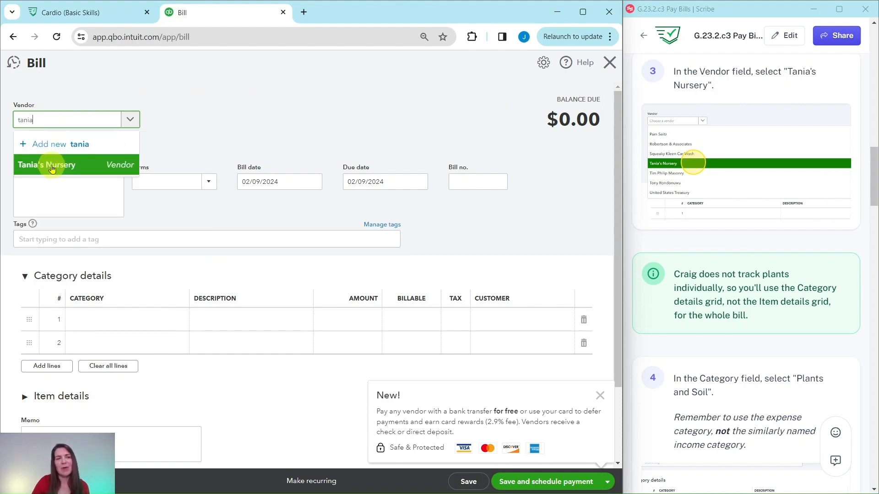
left_click(54, 166)
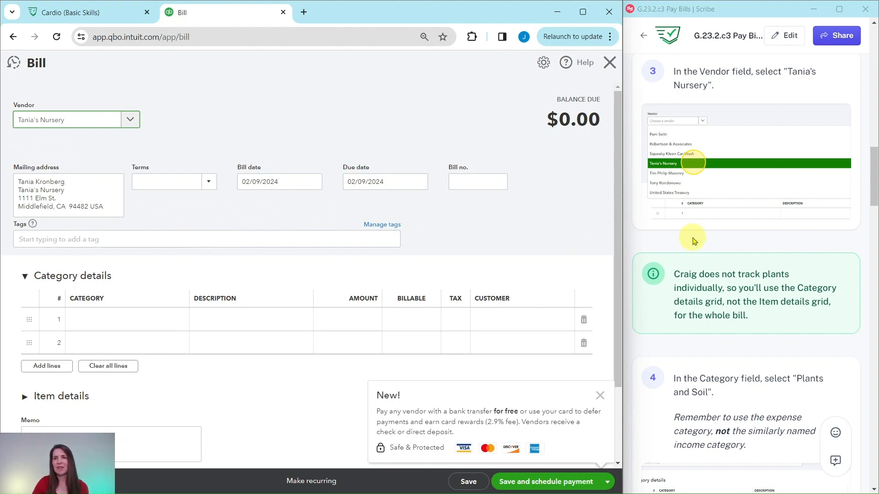
Set the first category line to the expense account Plants and Soil under Job Expenses, Job Materials.
scroll(692, 239, "down", 2)
scroll(691, 238, "down", 1)
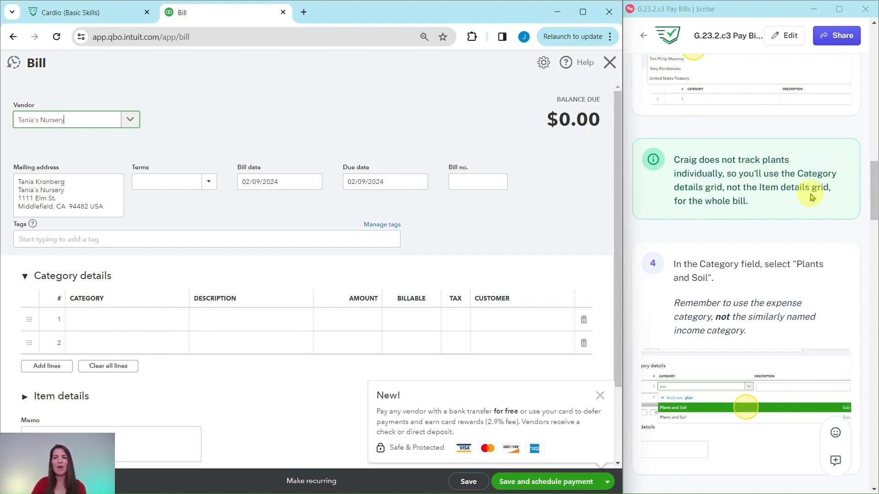
scroll(238, 220, "down", 2)
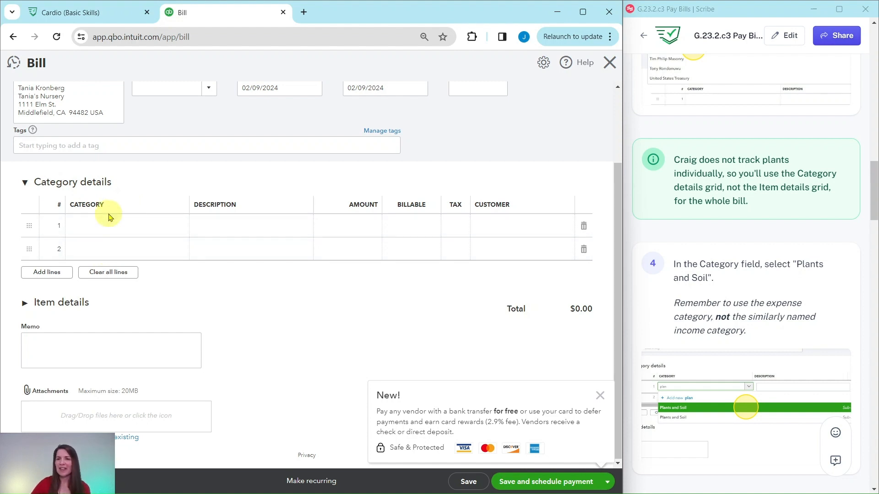
scroll(778, 256, "down", 4)
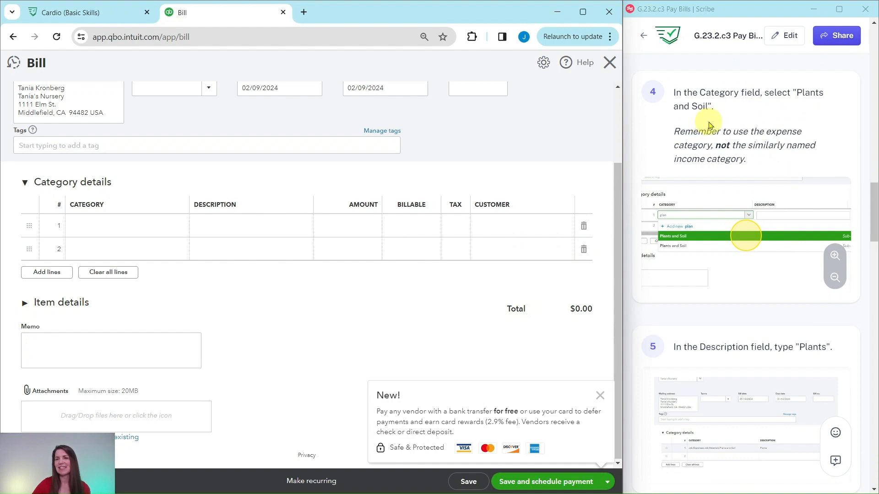
left_click(120, 225)
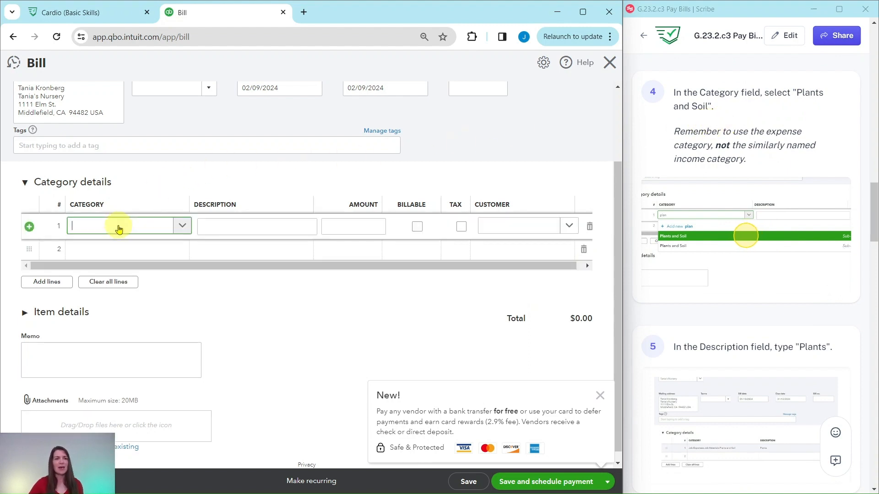
left_click(119, 227)
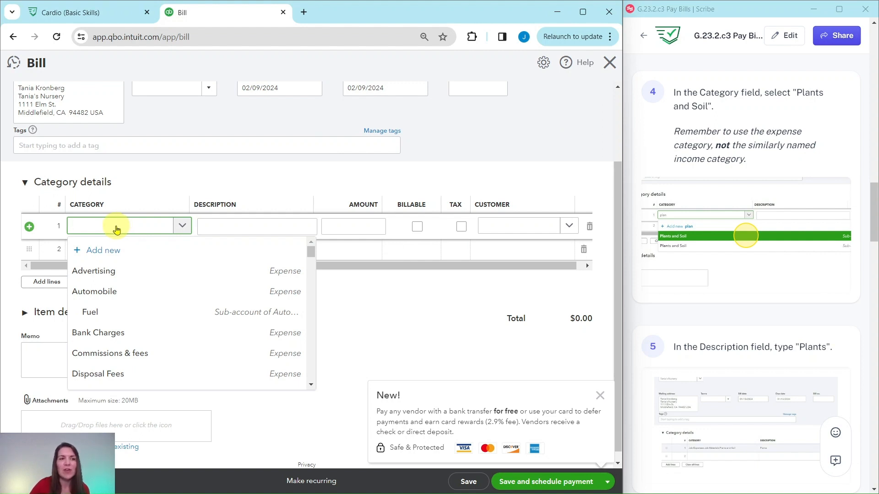
scroll(127, 264, "down", 3)
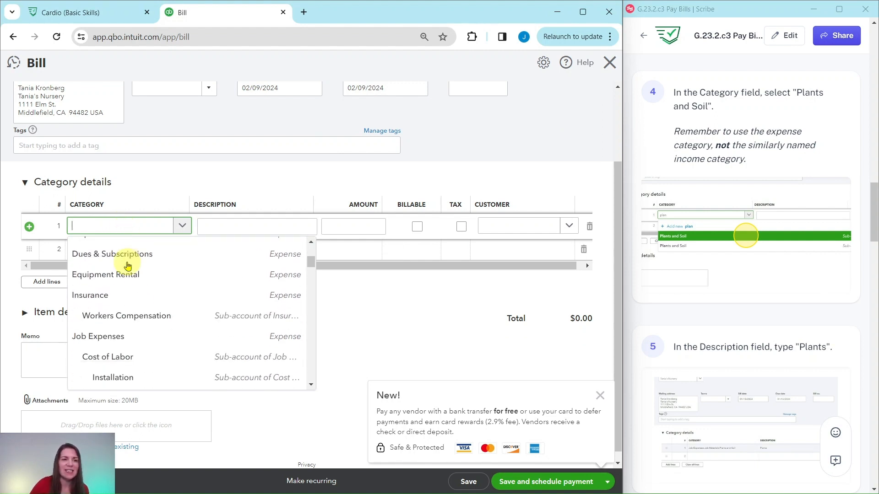
scroll(127, 265, "down", 2)
scroll(127, 266, "down", 2)
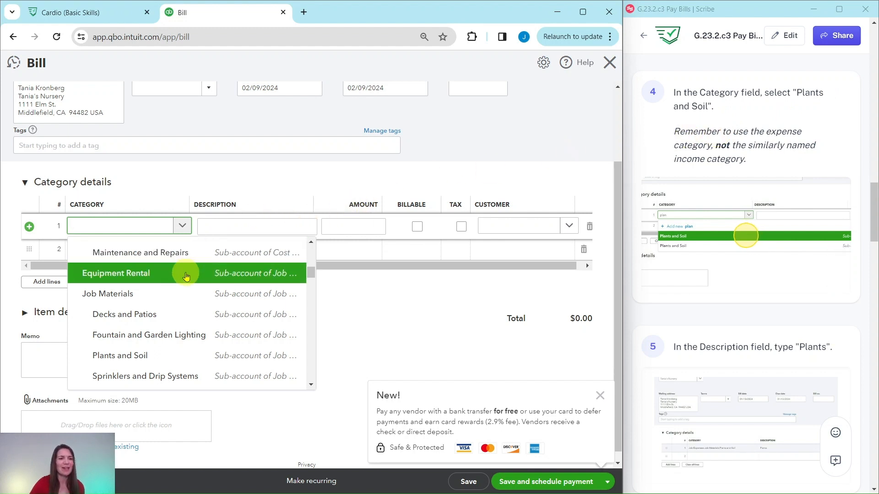
scroll(179, 273, "up", 4)
scroll(173, 272, "down", 3)
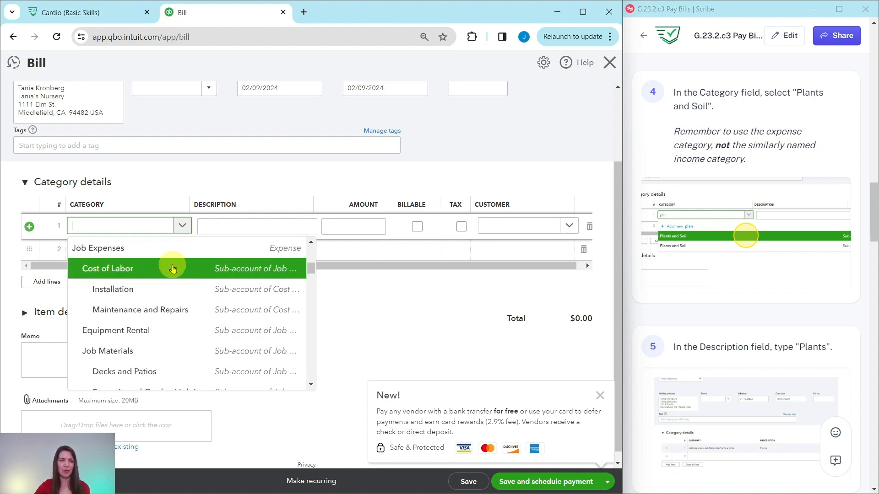
scroll(113, 358, "down", 3)
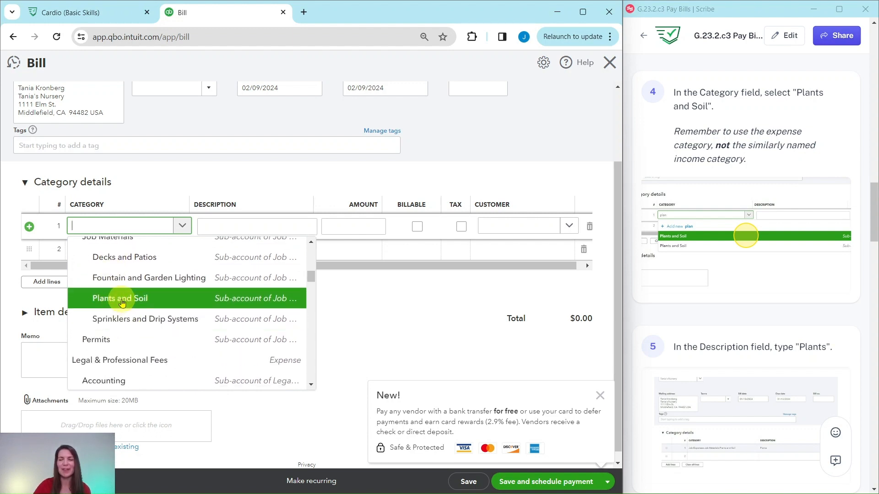
left_click(115, 305)
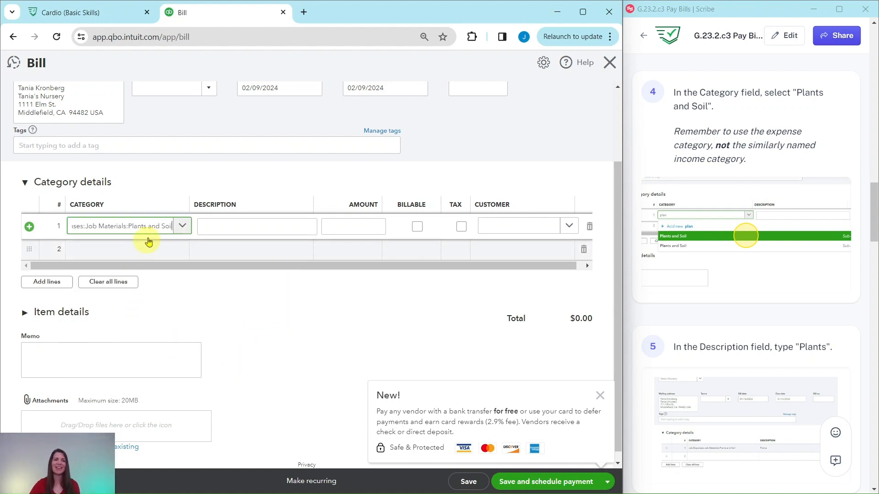
Describe the first category line as Plants and enter an amount of 158.
left_click(231, 227)
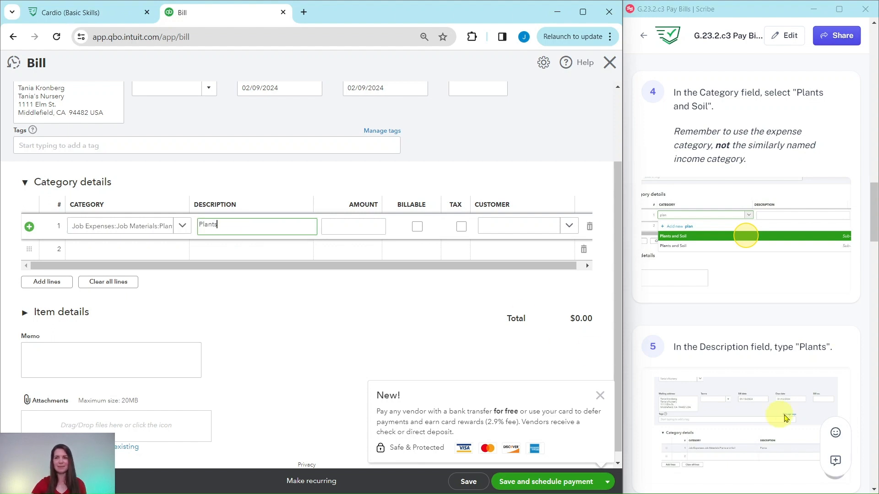
scroll(783, 231, "down", 9)
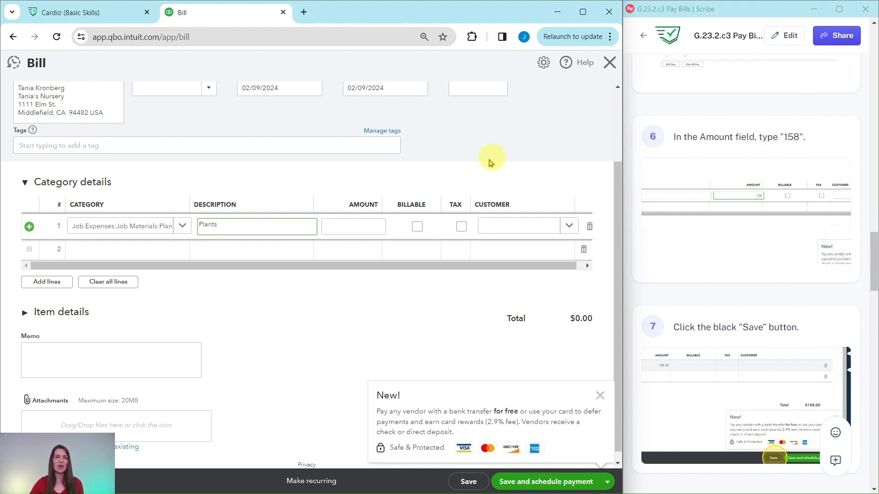
left_click(365, 228)
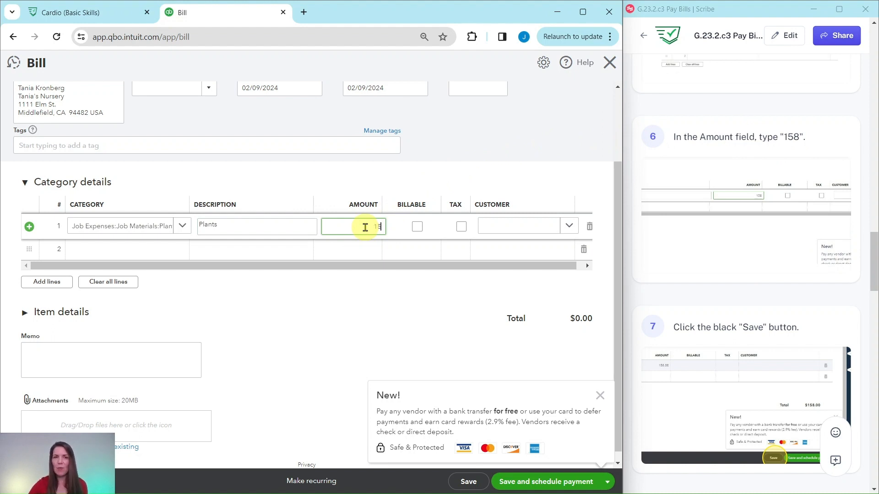
key("Tab")
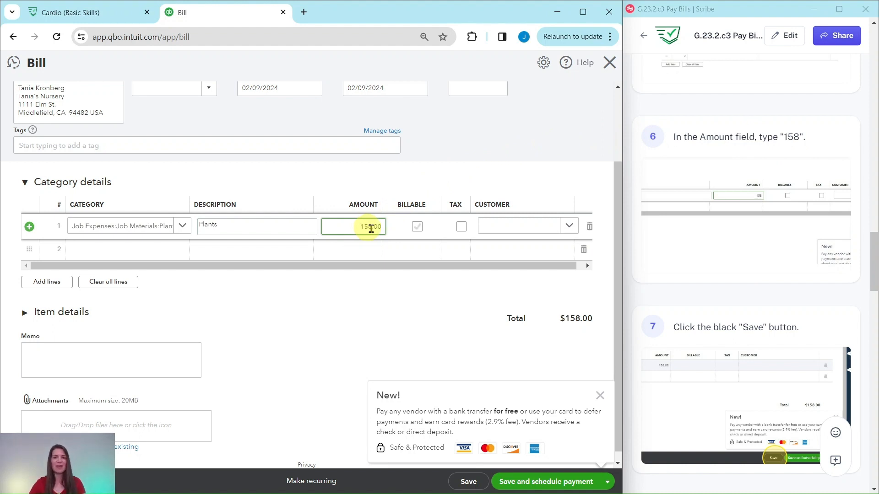
scroll(579, 323, "up", 2)
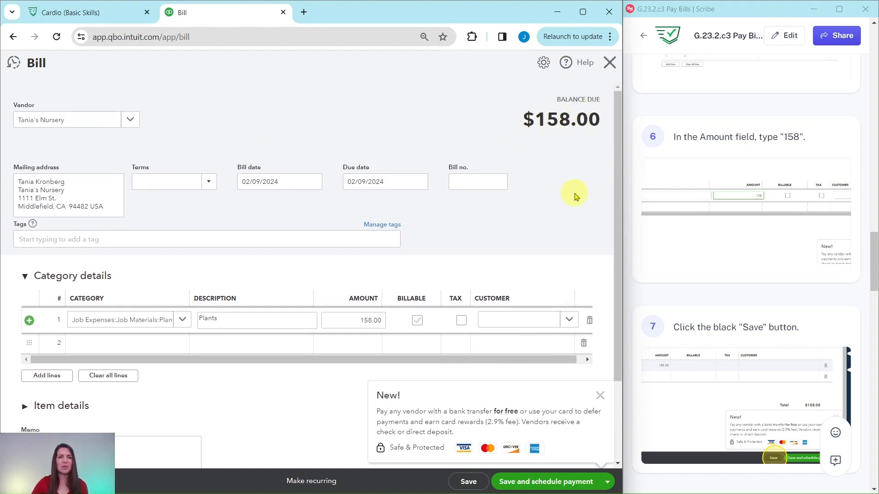
Dismiss the bank transfer payment promotion and save the bill without scheduling a payment.
scroll(691, 227, "down", 5)
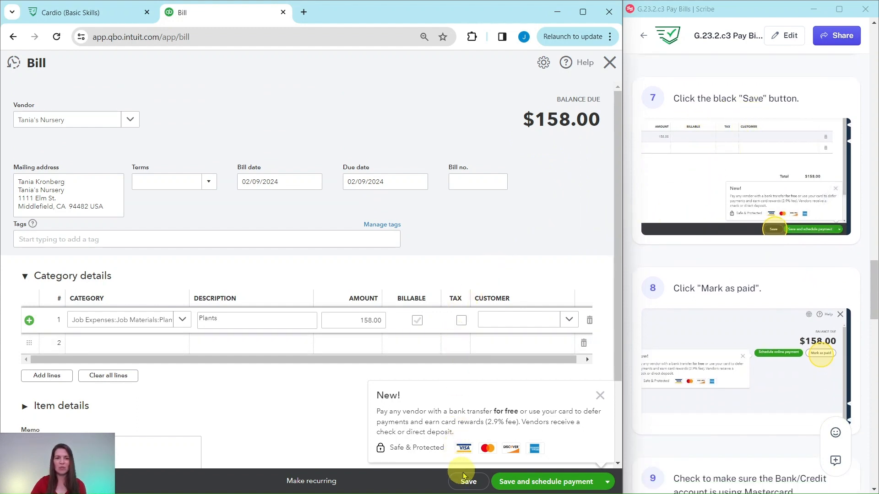
left_click(468, 486)
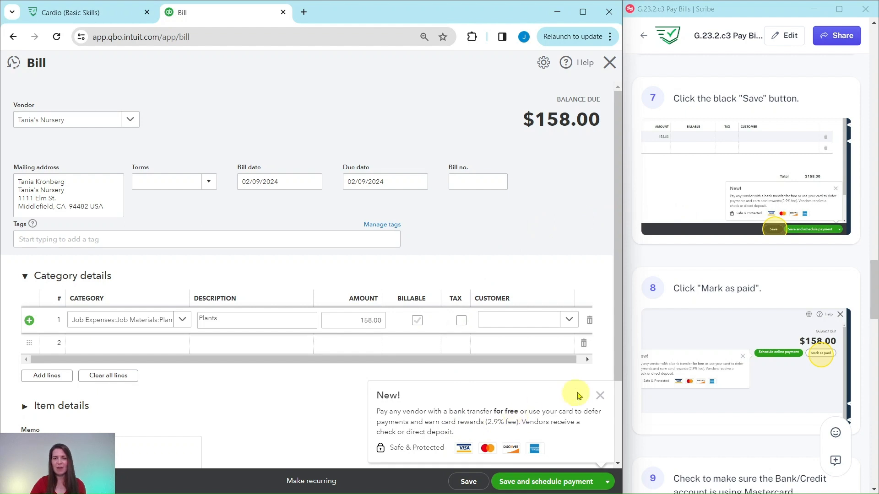
left_click(600, 396)
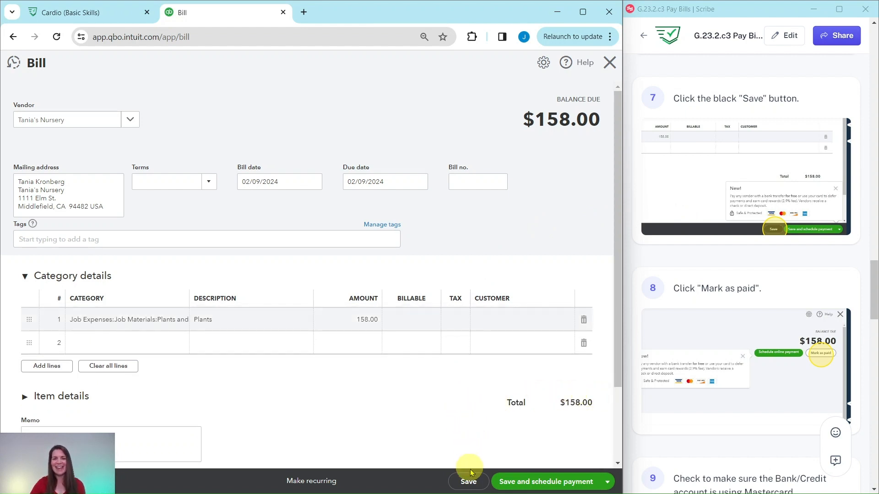
left_click(471, 484)
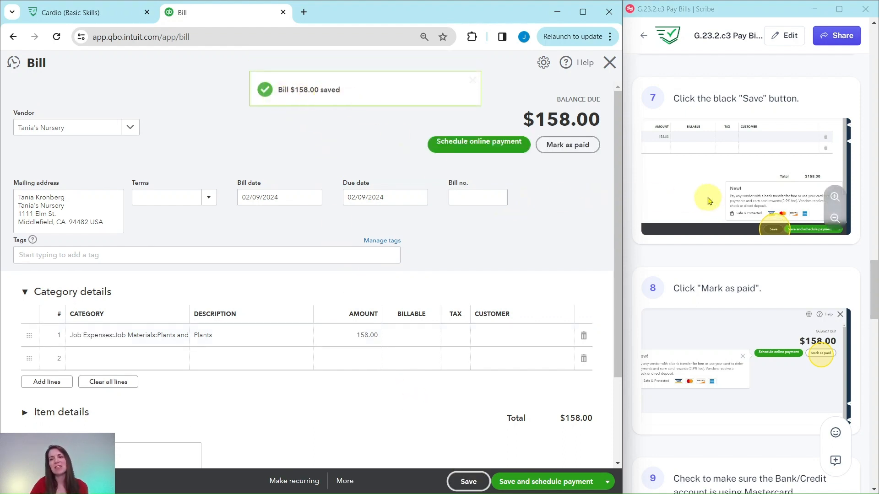
Mark the saved bill as paid with the Mastercard account, then save and close the bill payment.
scroll(709, 201, "down", 5)
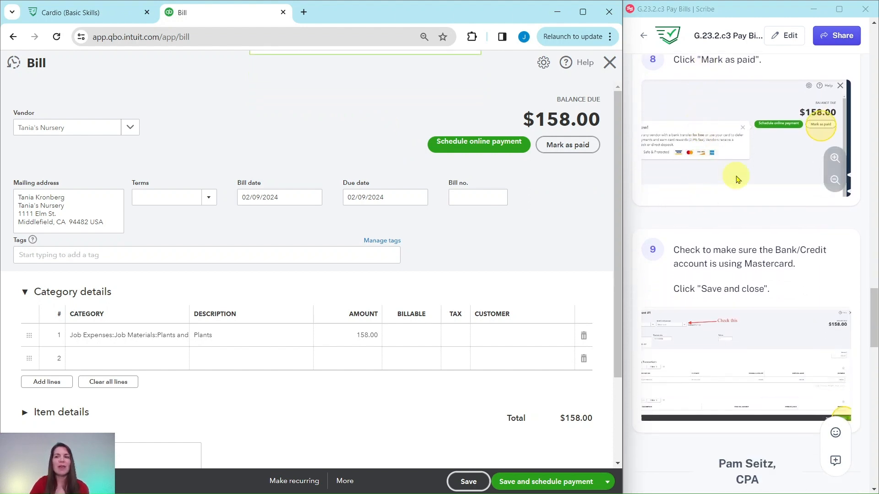
left_click(563, 146)
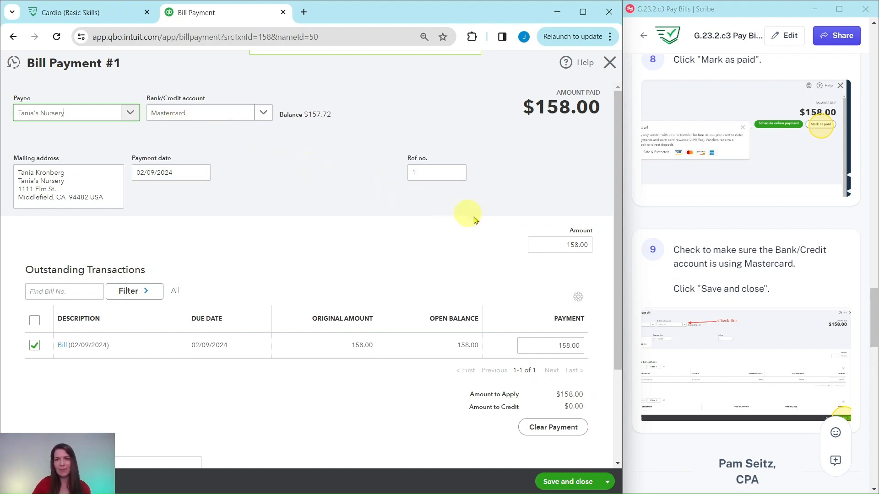
left_click(574, 485)
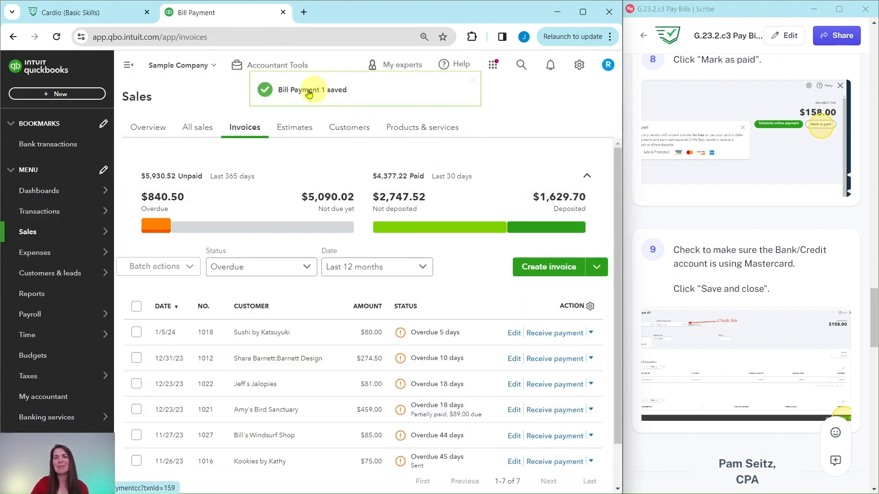
Read the exercise guide's section on paying the CPA's bill from the Checking account with a check.
scroll(687, 224, "down", 8)
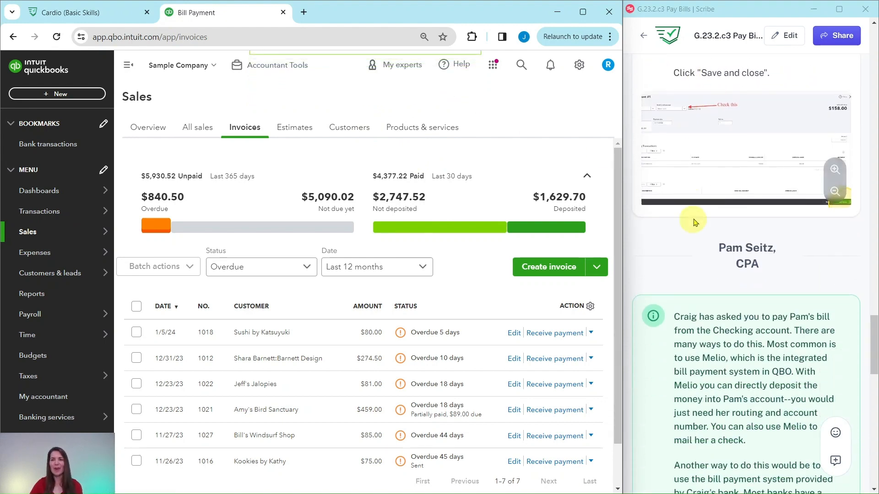
scroll(705, 214, "down", 1)
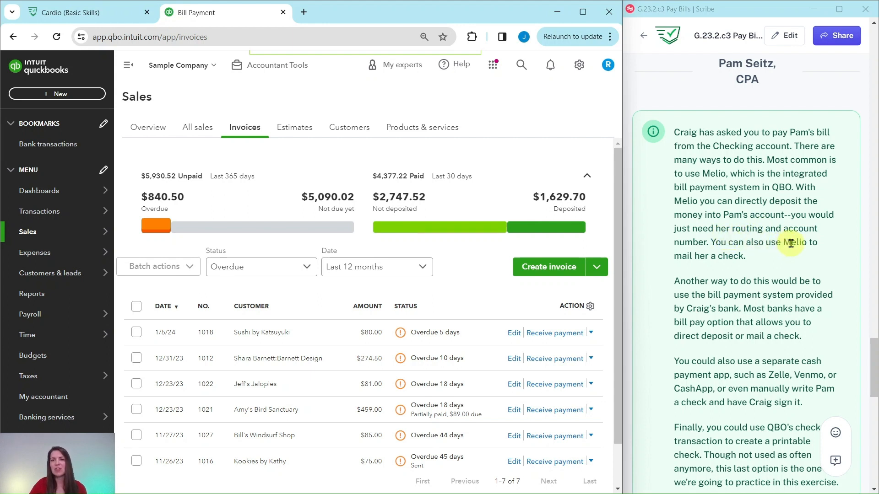
scroll(778, 243, "down", 5)
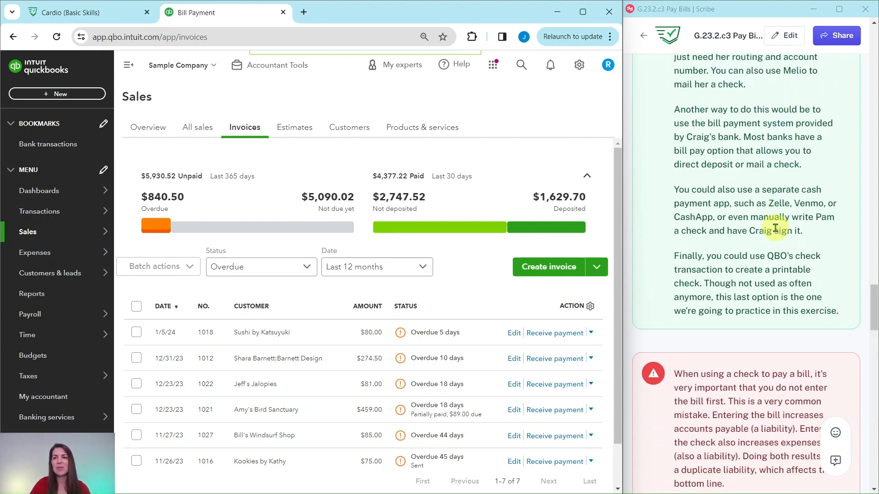
scroll(704, 108, "up", 1)
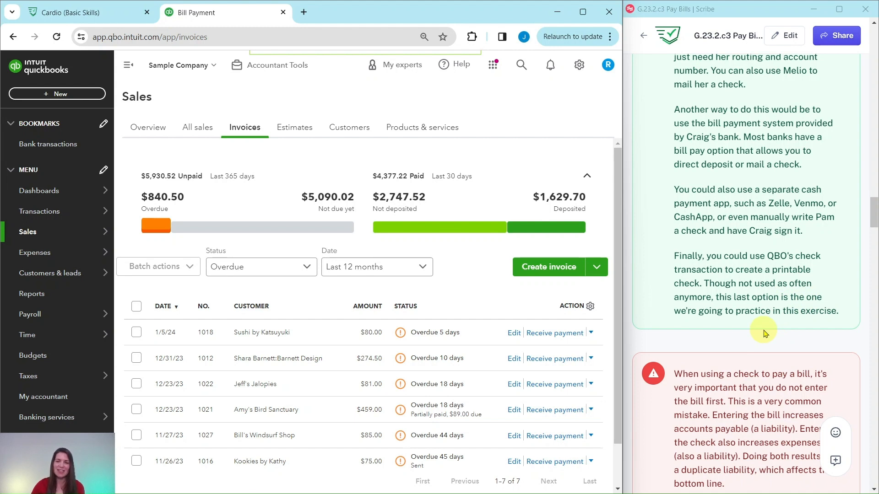
scroll(758, 325, "down", 5)
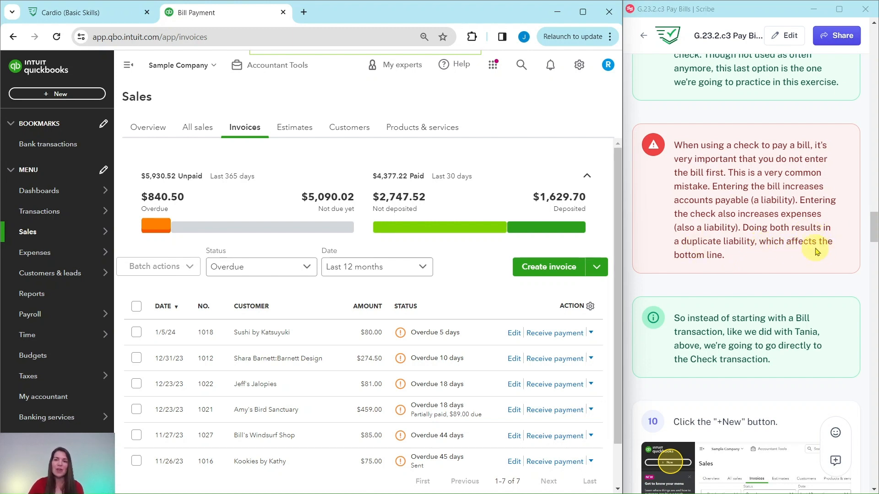
scroll(817, 252, "down", 5)
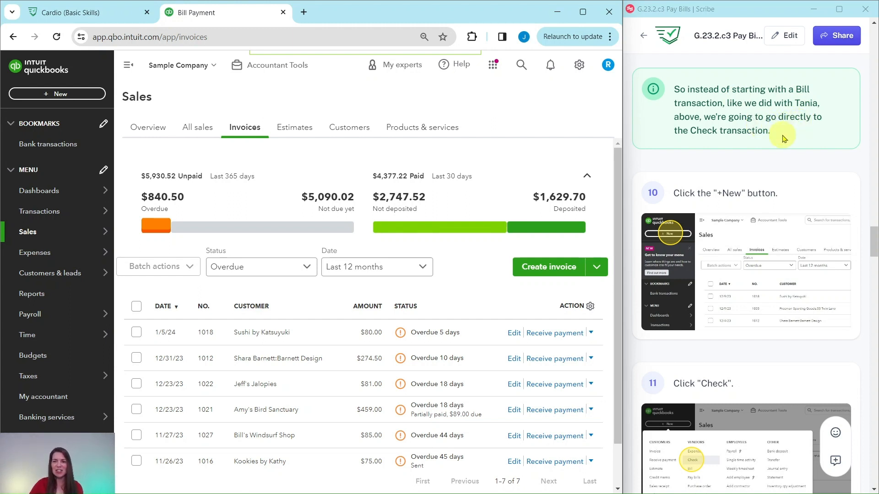
scroll(783, 137, "down", 1)
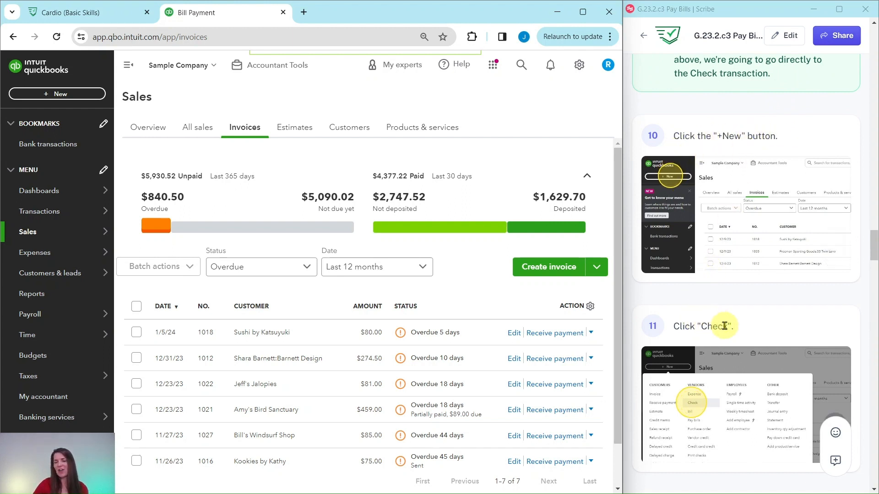
Create a new check transaction and choose the CPA vendor named in the guide as the payee.
left_click(70, 101)
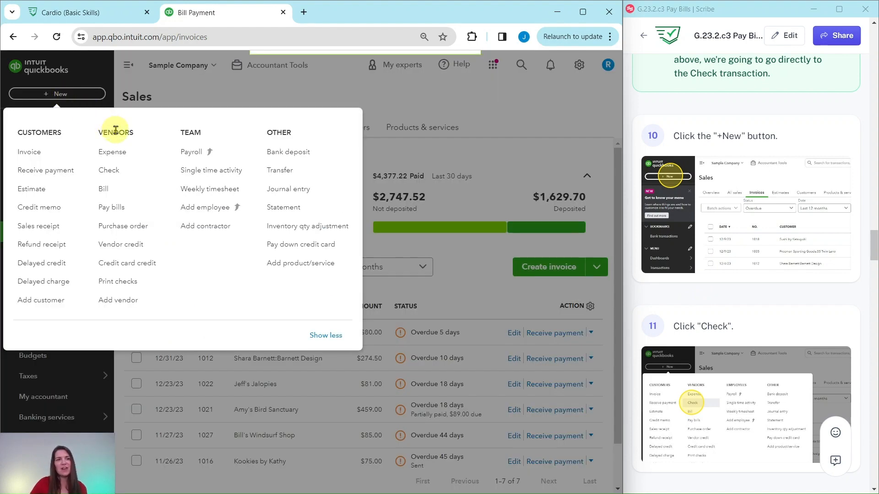
left_click(110, 172)
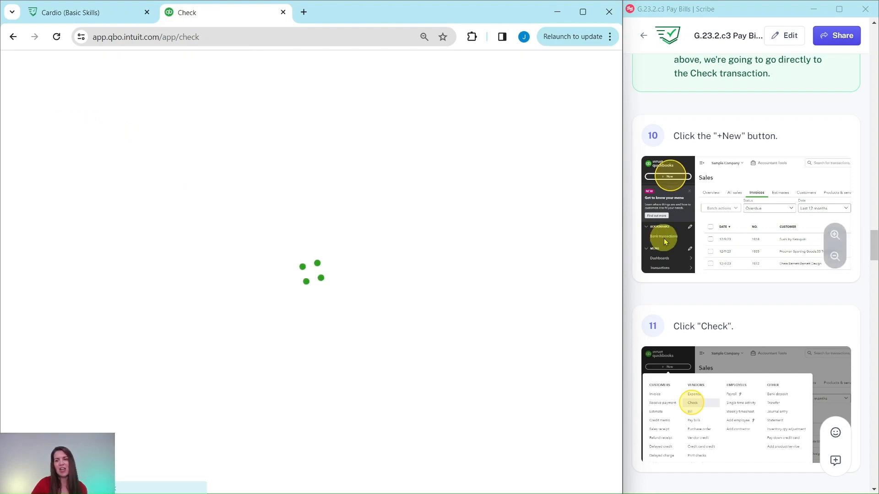
scroll(746, 252, "down", 5)
scroll(754, 244, "down", 1)
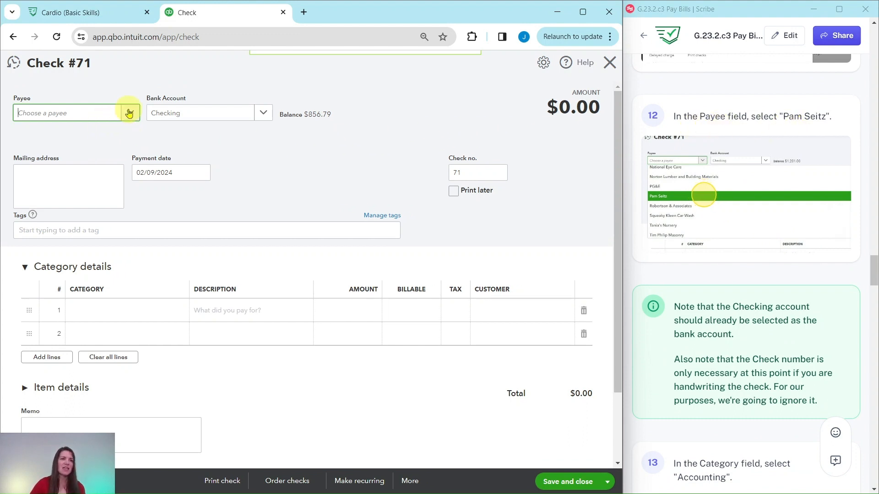
left_click(94, 114)
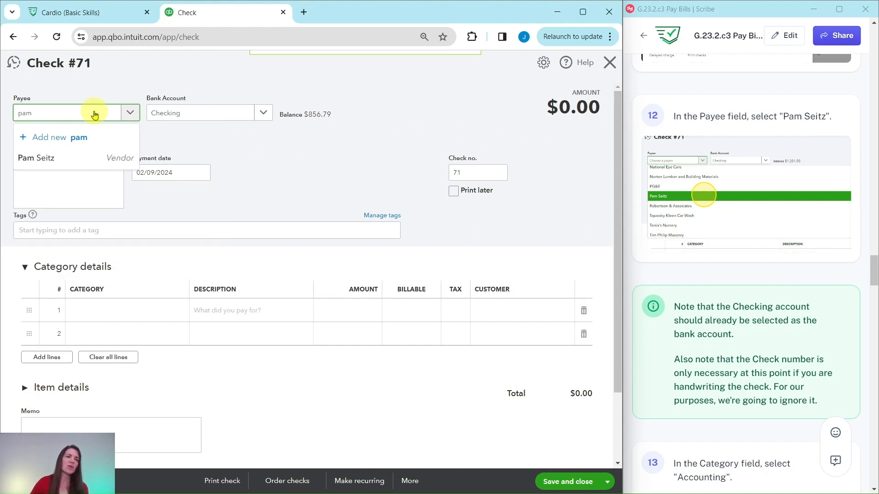
left_click(37, 158)
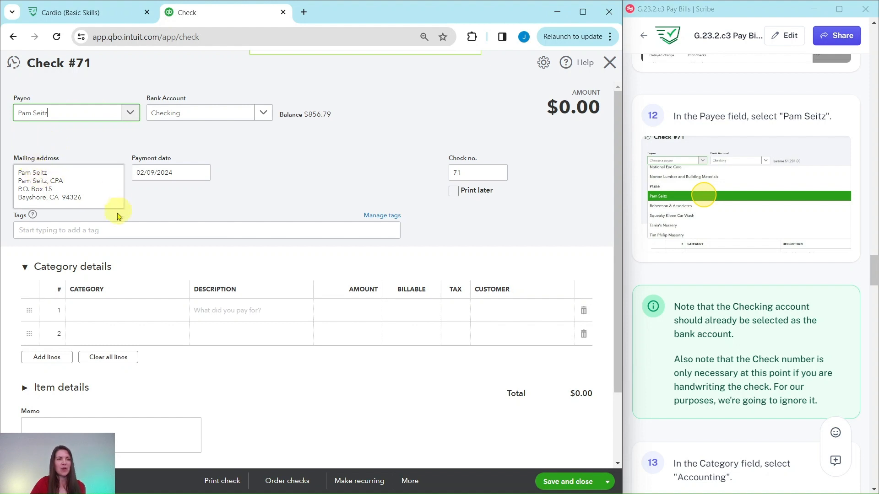
Set the check's first category line to the expense account Accounting under Legal & Professional Fees.
scroll(716, 186, "down", 5)
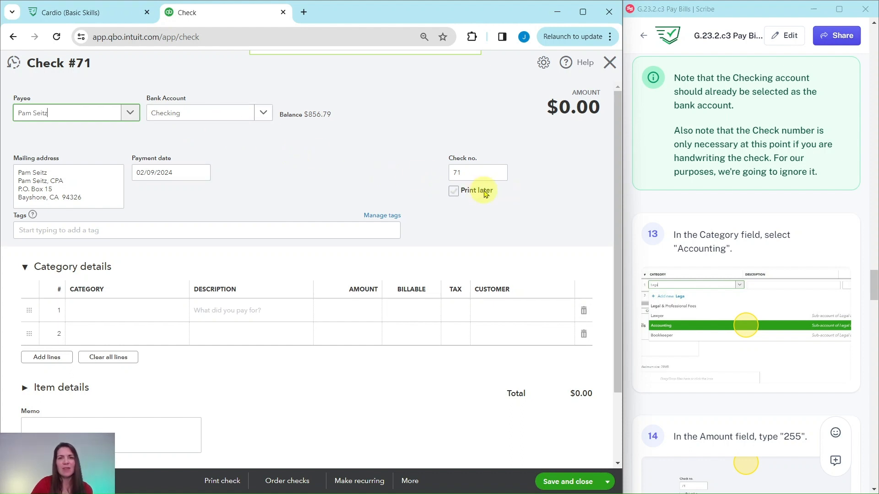
scroll(783, 224, "down", 3)
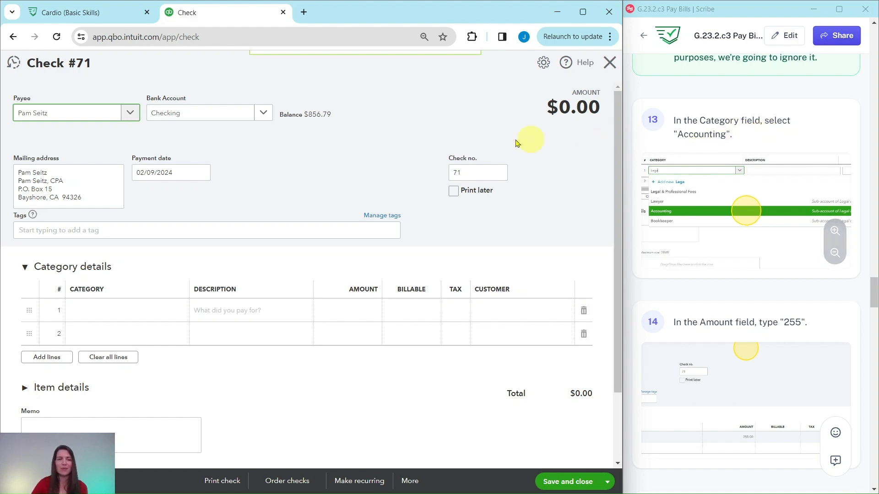
left_click(106, 316)
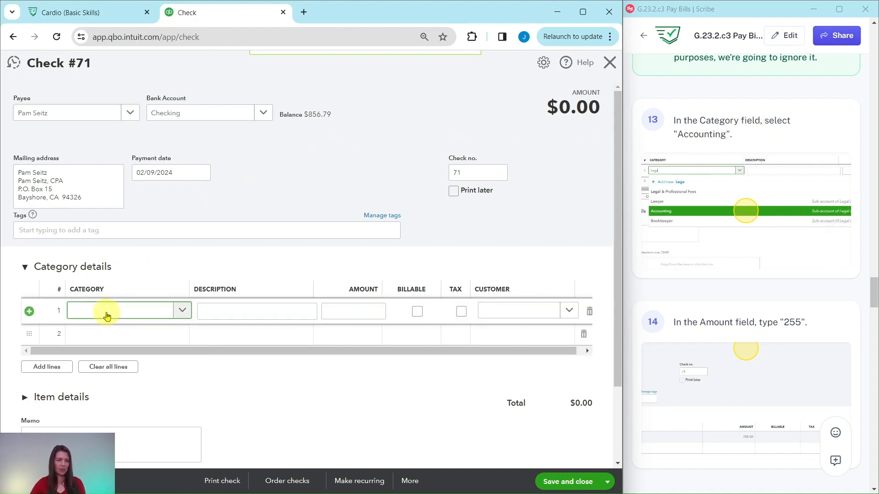
type("account")
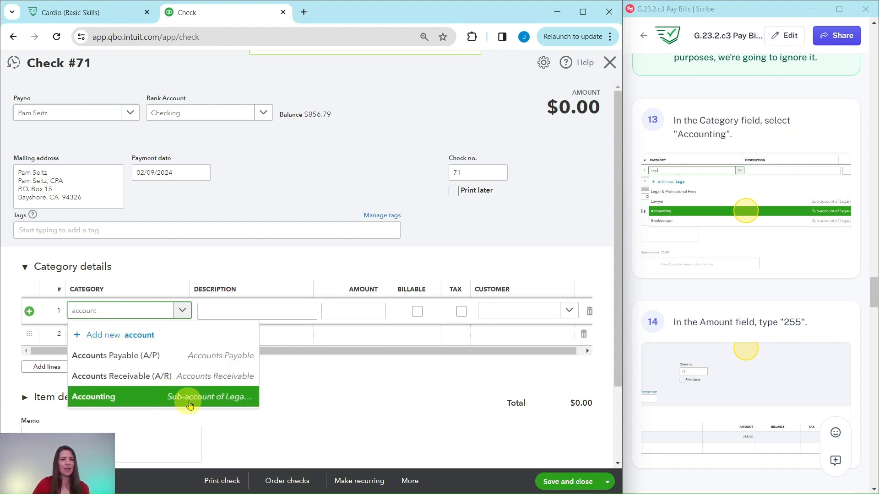
left_click(191, 405)
scroll(255, 354, "down", 2)
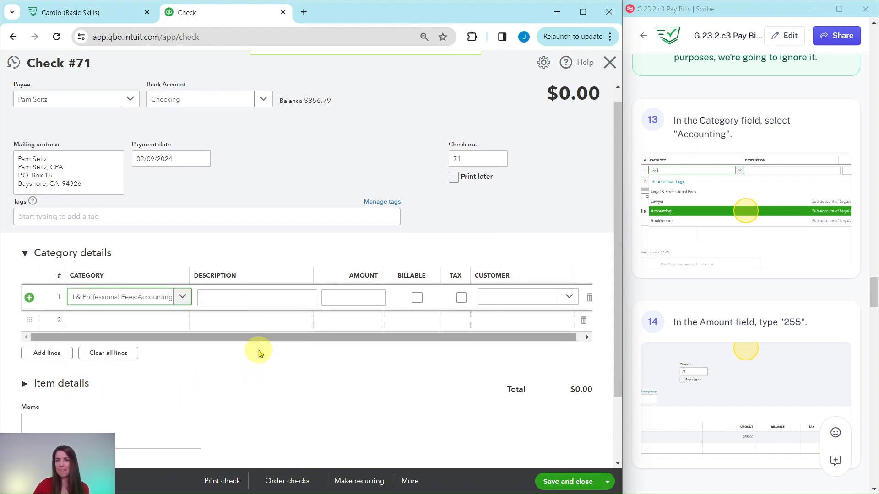
Enter an amount of 255 on the check's Accounting category line.
scroll(691, 280, "down", 5)
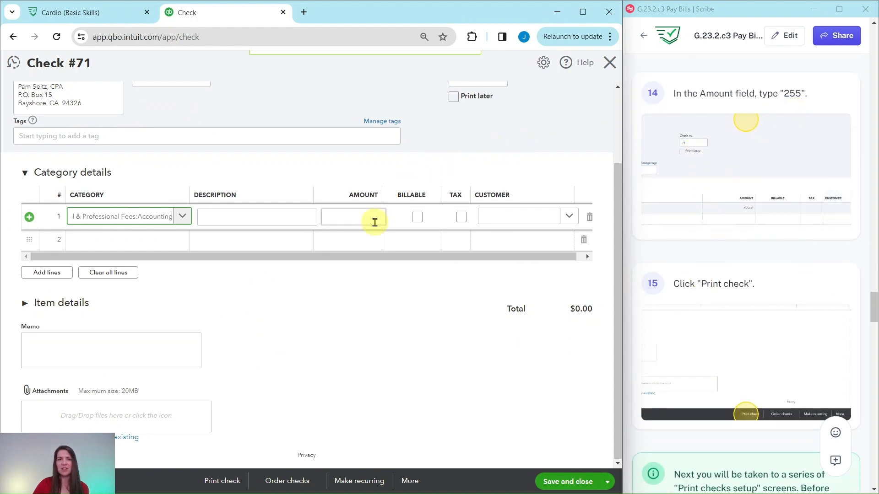
left_click(373, 218)
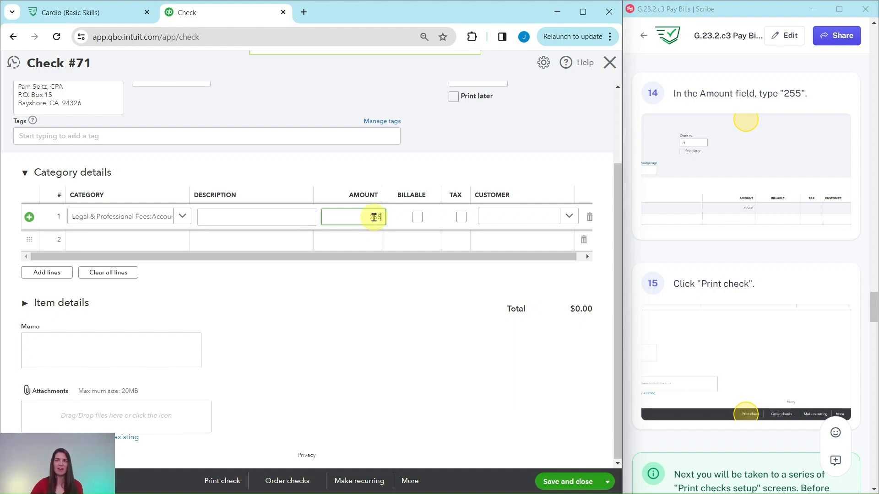
type("255")
left_click(421, 364)
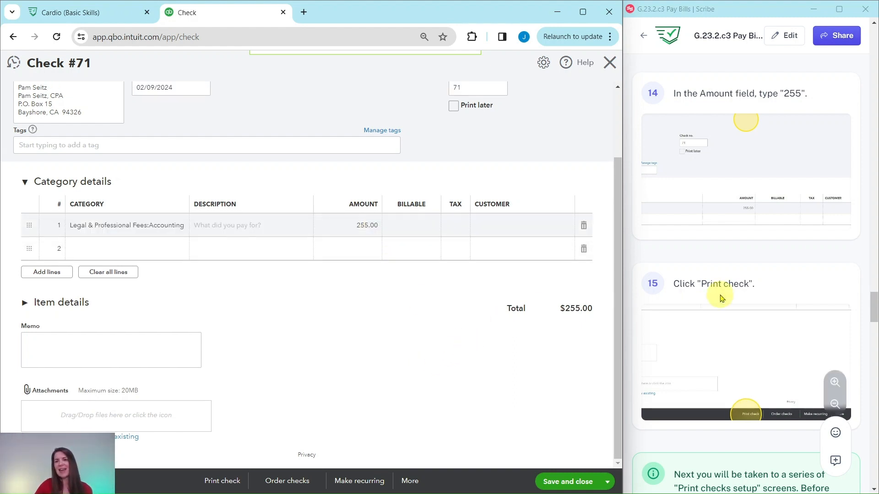
Start printing the check and preview a print sample for the Voucher check type in the print checks setup.
scroll(721, 293, "down", 4)
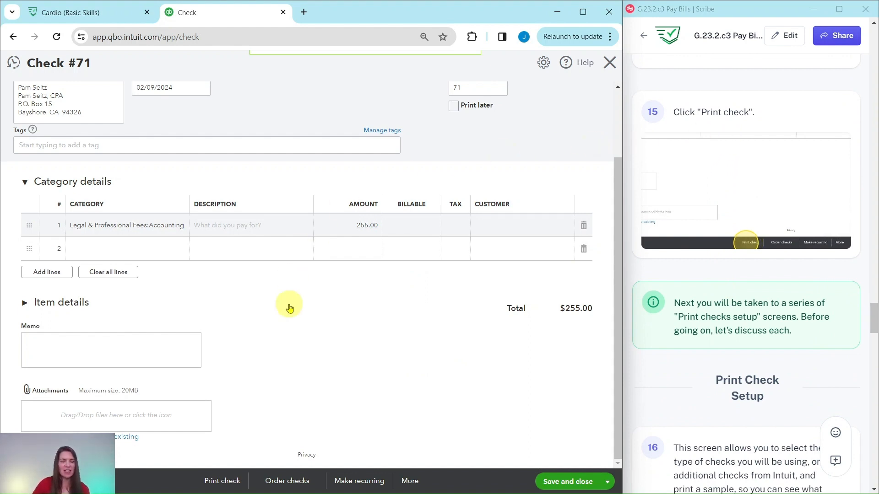
left_click(222, 481)
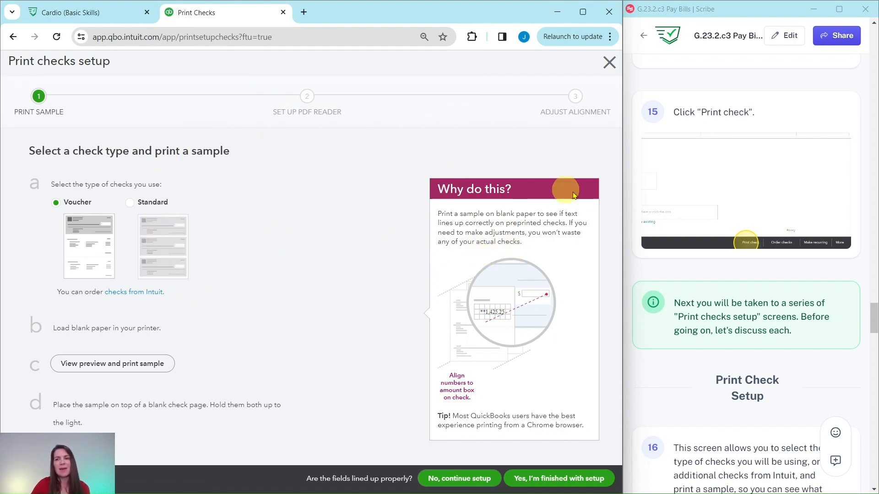
scroll(674, 245, "down", 1)
scroll(677, 245, "down", 1)
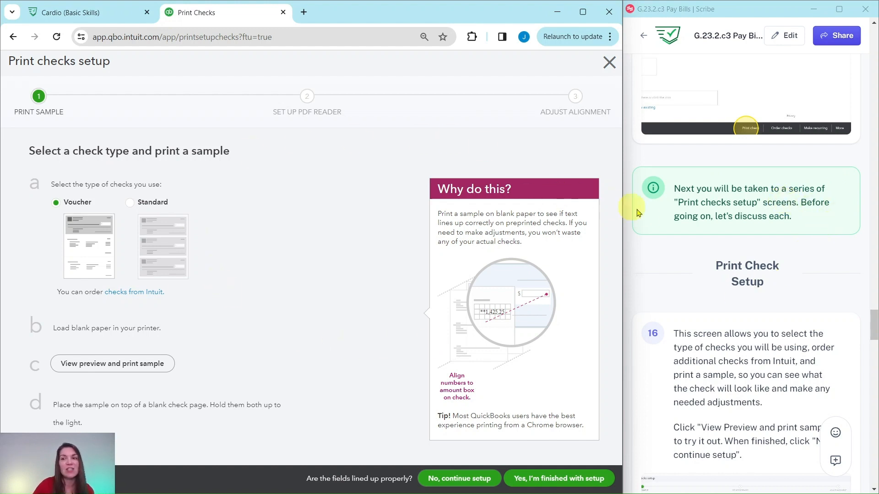
scroll(693, 233, "down", 5)
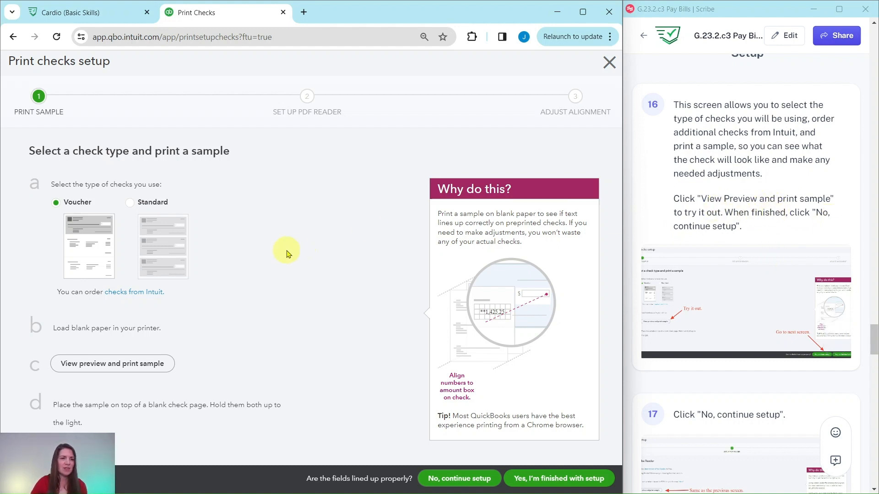
left_click(138, 364)
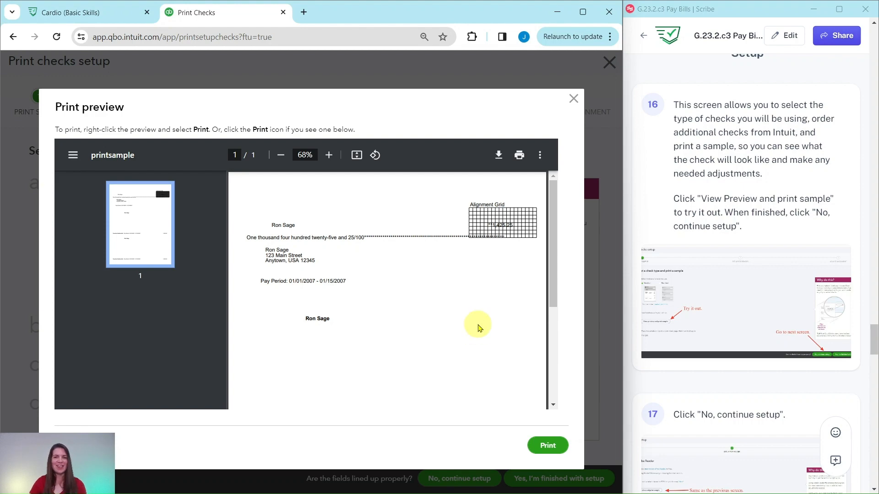
left_click(573, 100)
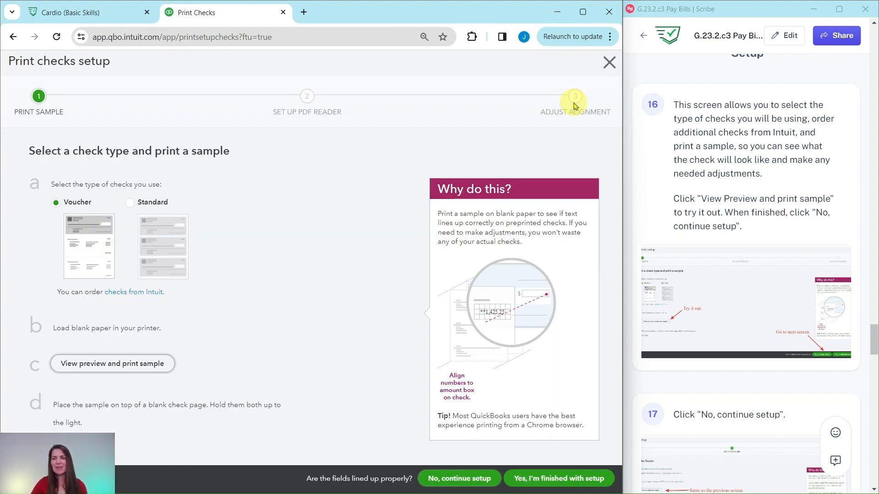
Continue the print checks setup through the PDF reader stage to the alignment adjustment stage.
left_click(466, 480)
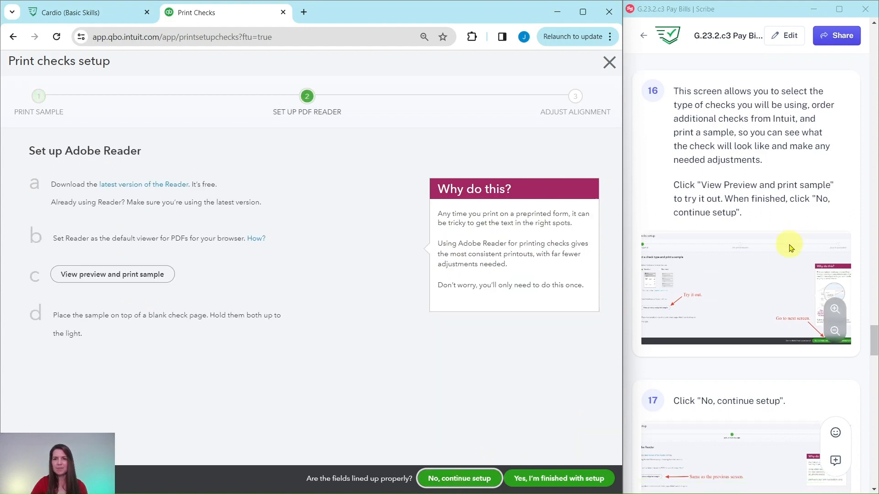
scroll(783, 247, "down", 6)
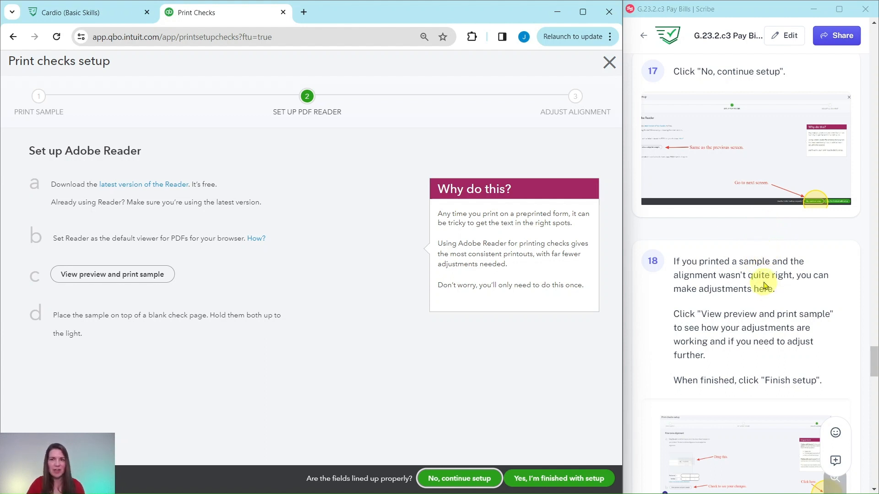
scroll(741, 241, "up", 1)
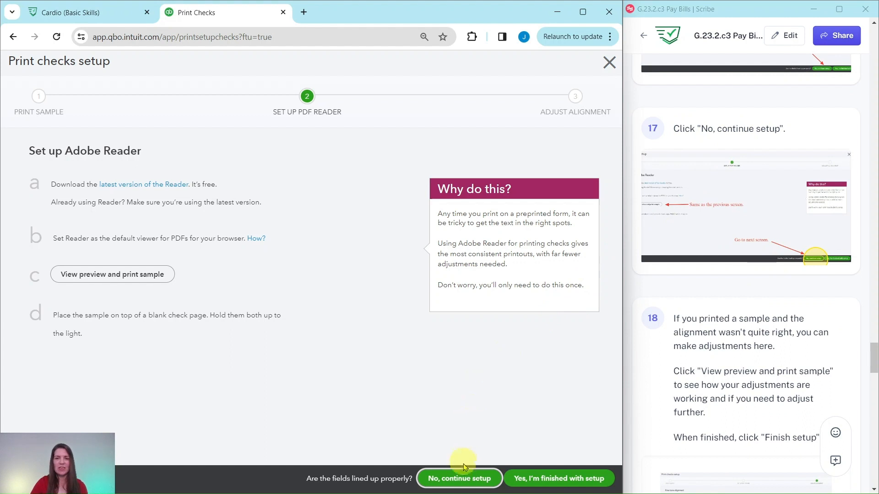
left_click(459, 479)
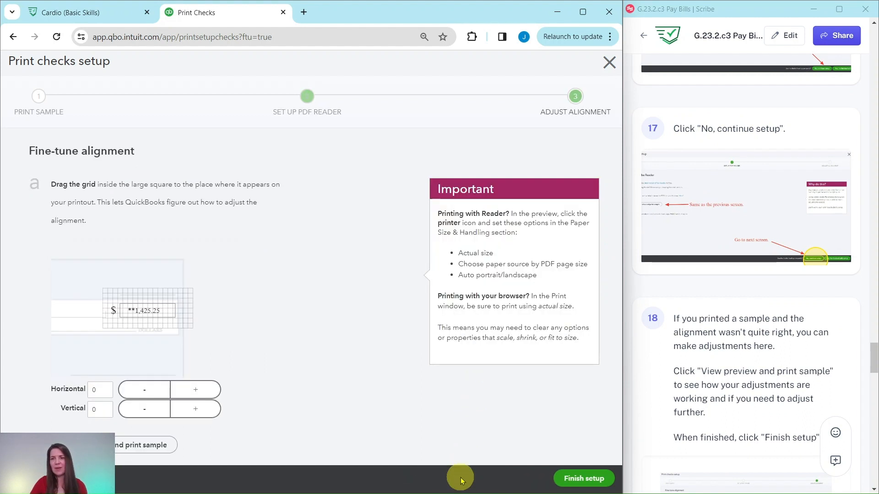
Preview the print sample from the alignment stage, finish the print checks setup and consult the guide's Print Checks Screen section.
scroll(723, 229, "down", 3)
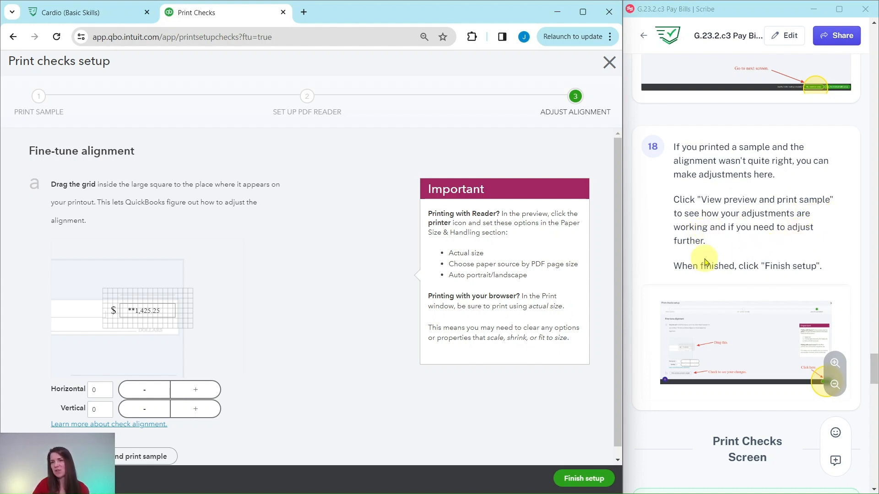
scroll(238, 247, "down", 1)
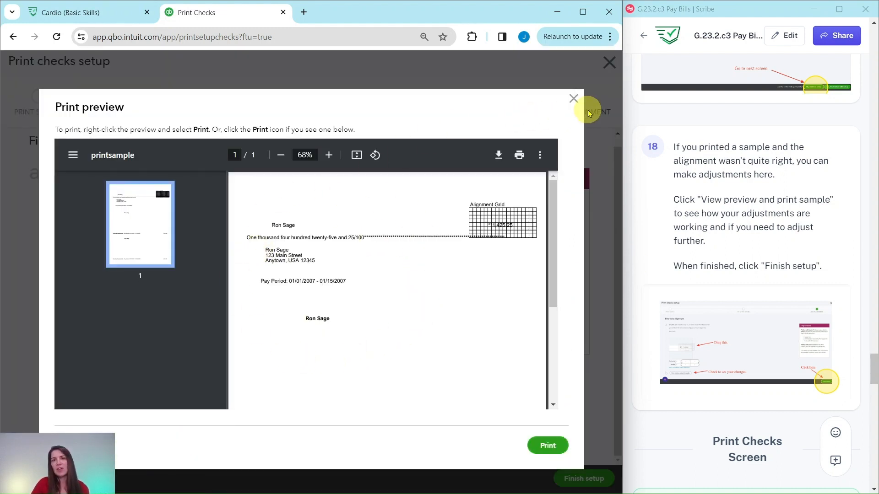
left_click(574, 100)
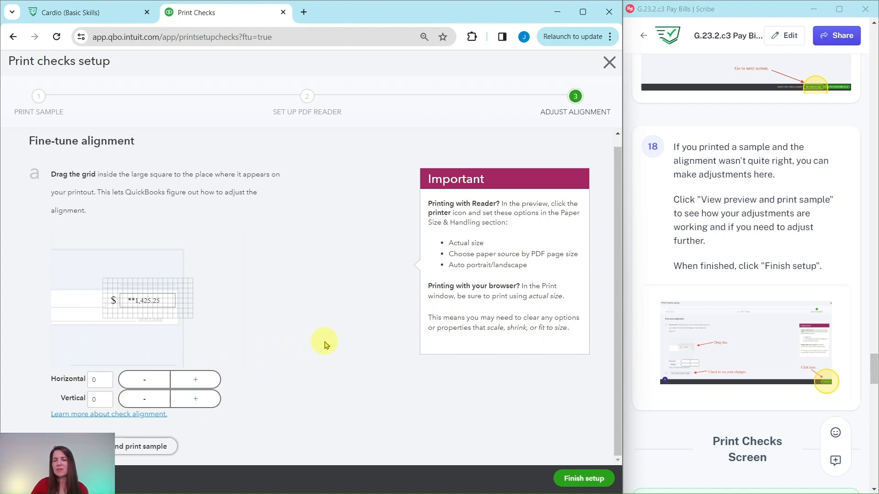
left_click(580, 478)
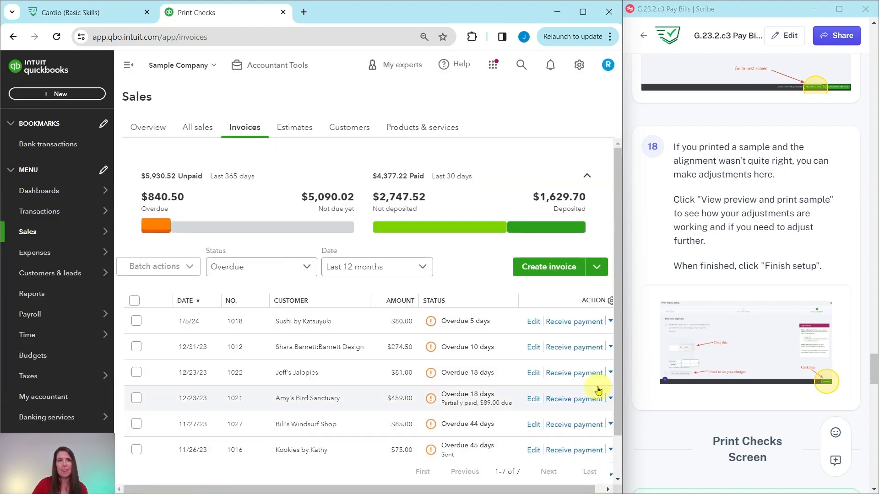
scroll(775, 245, "down", 8)
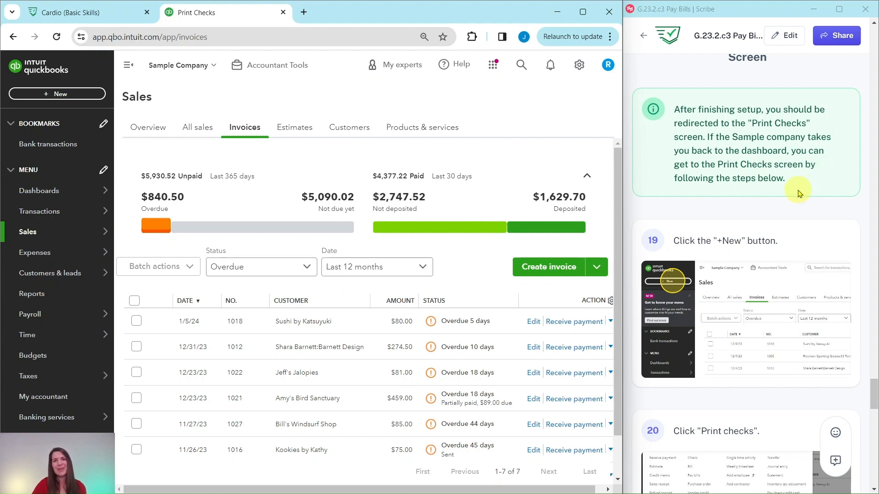
Open the Print Checks screen from the options for creating new vendor transactions.
scroll(797, 191, "down", 4)
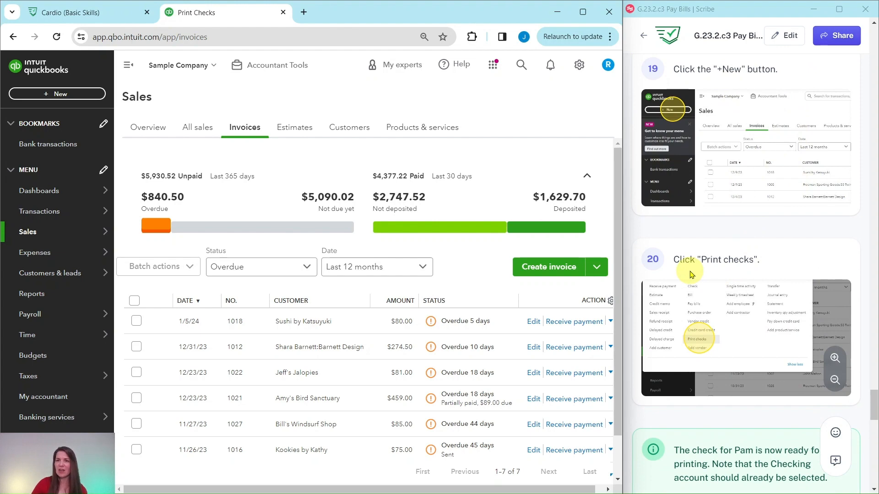
left_click(62, 94)
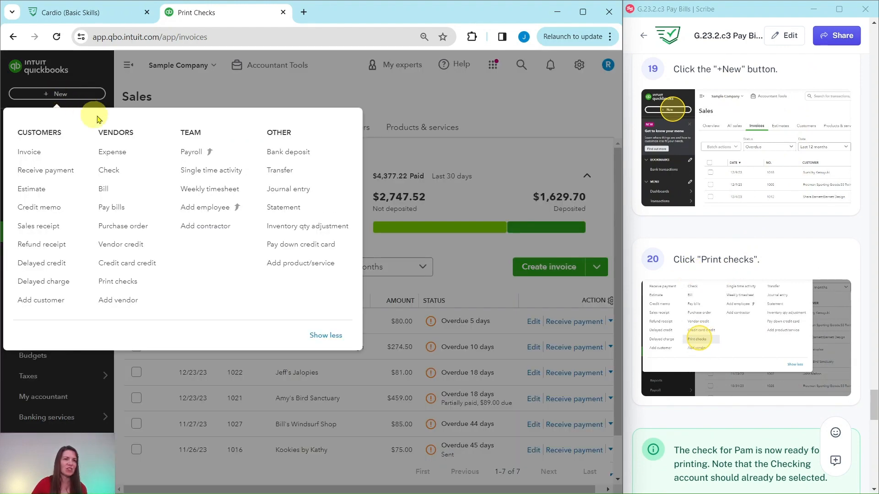
left_click(118, 282)
Set the starting check number to 1023 for the selected Checking account check.
scroll(732, 261, "down", 6)
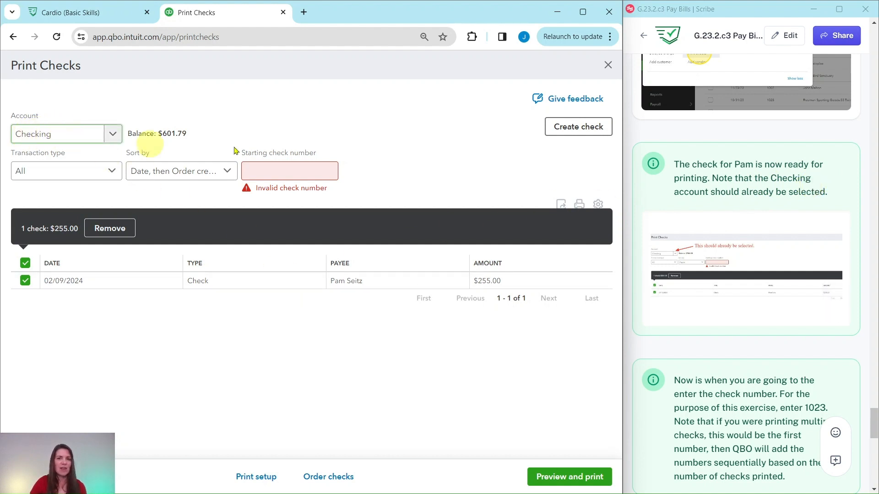
scroll(784, 241, "down", 3)
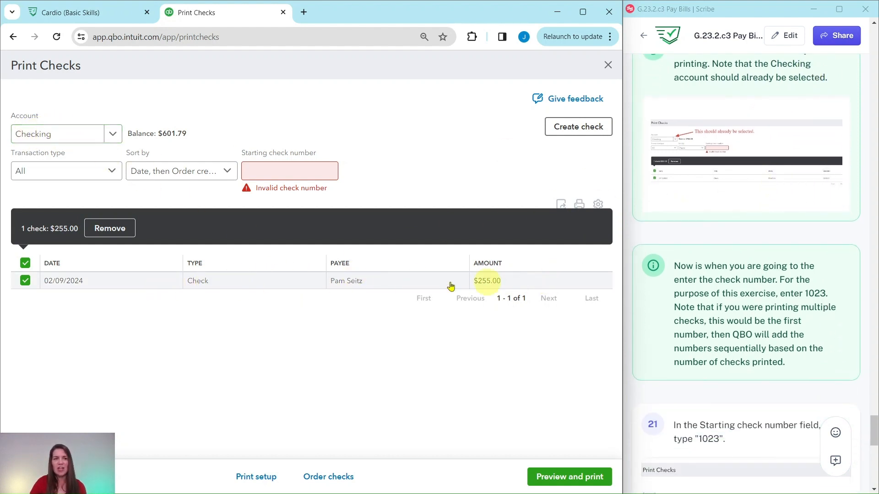
scroll(776, 231, "down", 4)
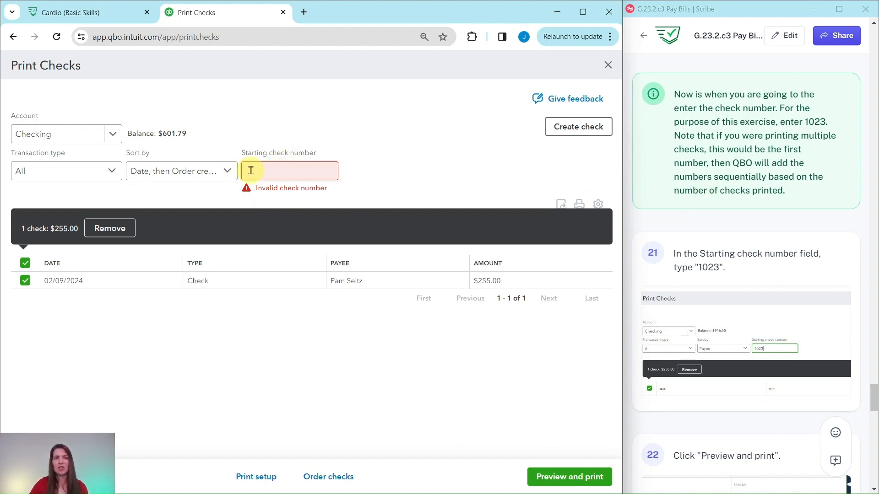
left_click(279, 170)
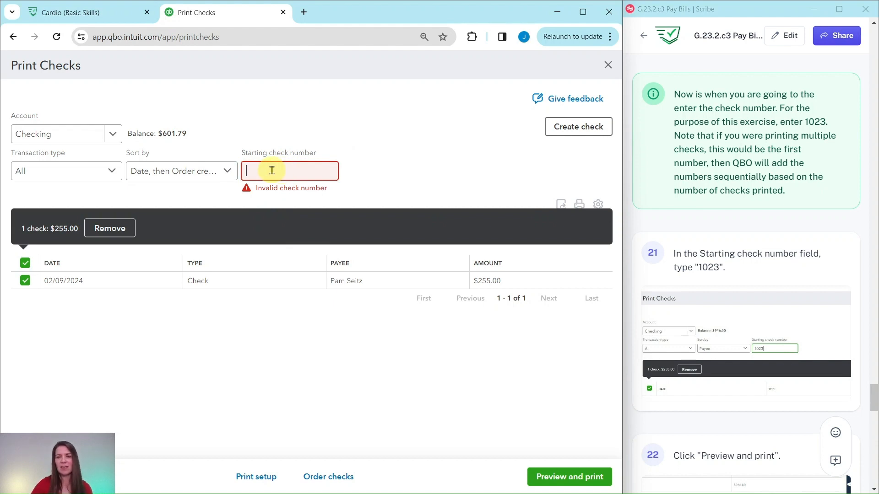
type("1023")
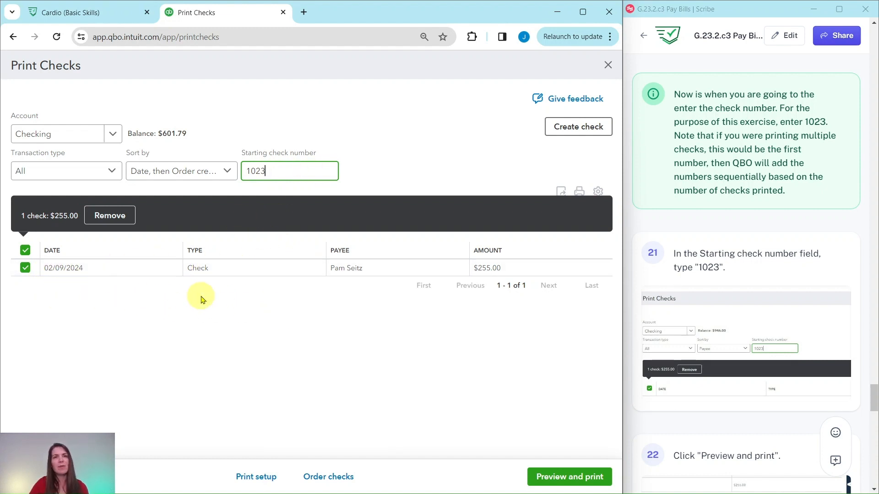
Open the print preview of the selected check and magnify it to inspect the payee, amount and address details.
scroll(718, 286, "down", 7)
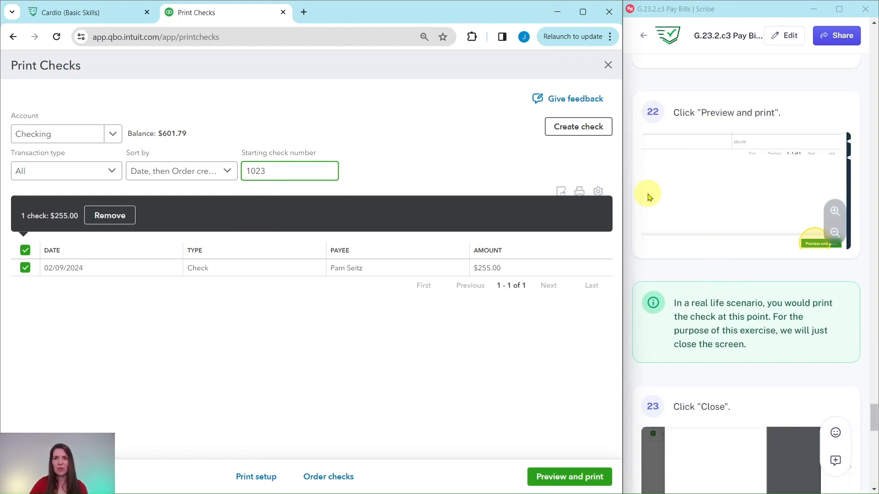
left_click(571, 482)
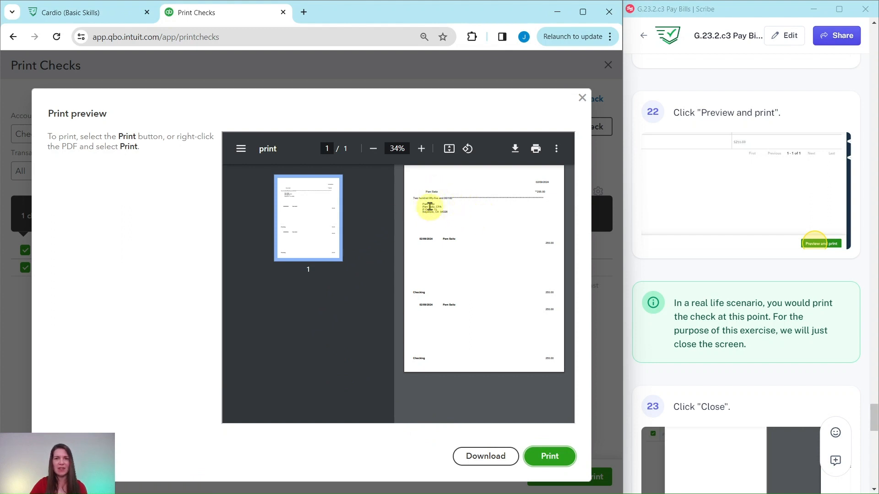
left_click(421, 149)
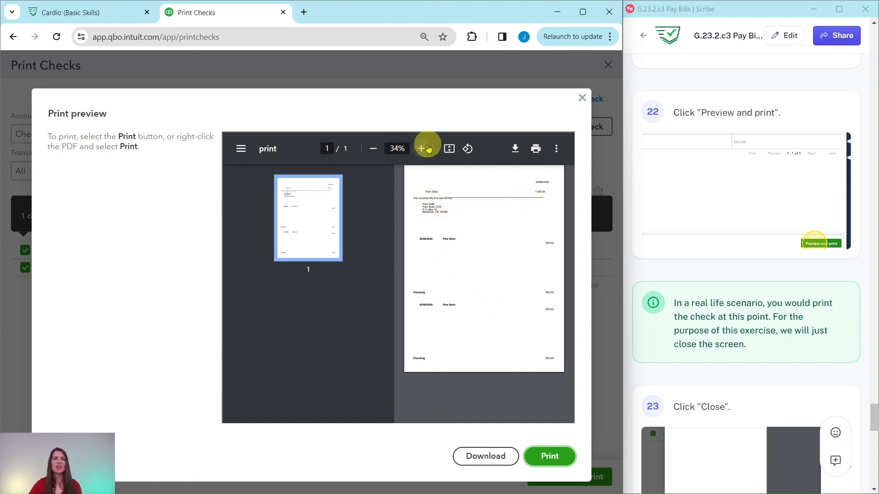
left_click(422, 148)
left_click(422, 149)
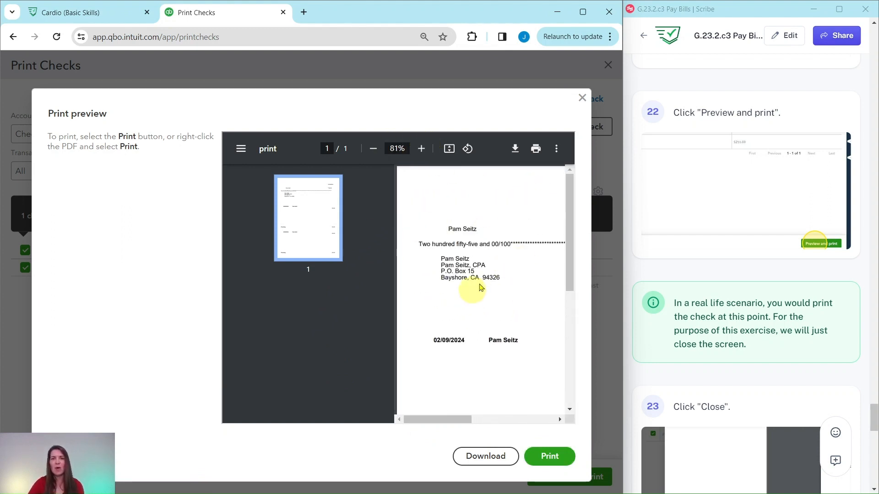
left_click_drag(465, 421, 425, 420)
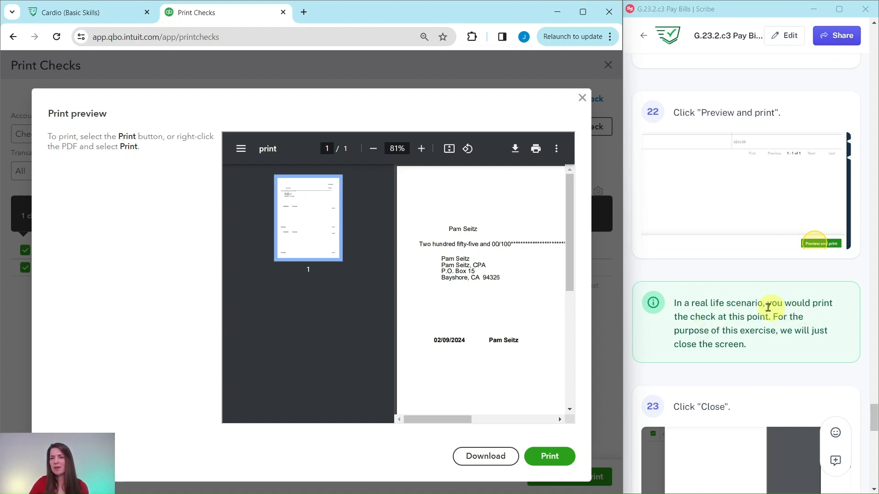
Consult the guide's closing instructions and close the check's print preview without sending it to a printer.
scroll(774, 300, "down", 3)
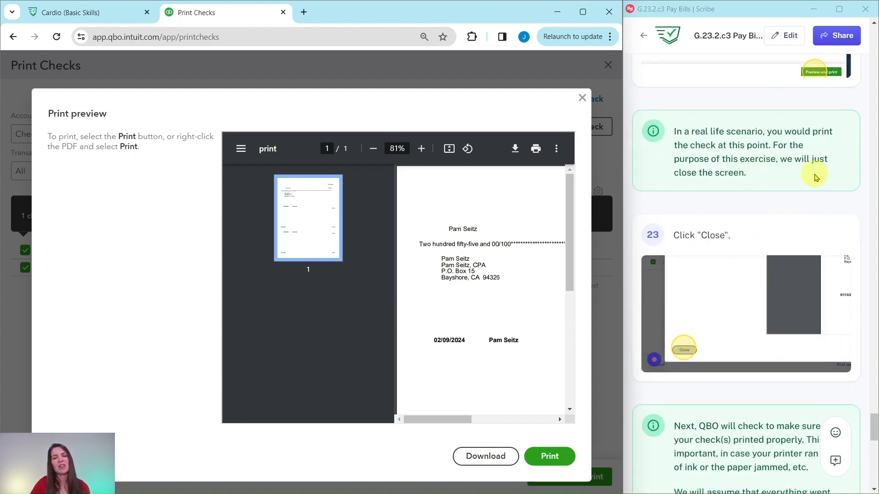
scroll(773, 165, "down", 3)
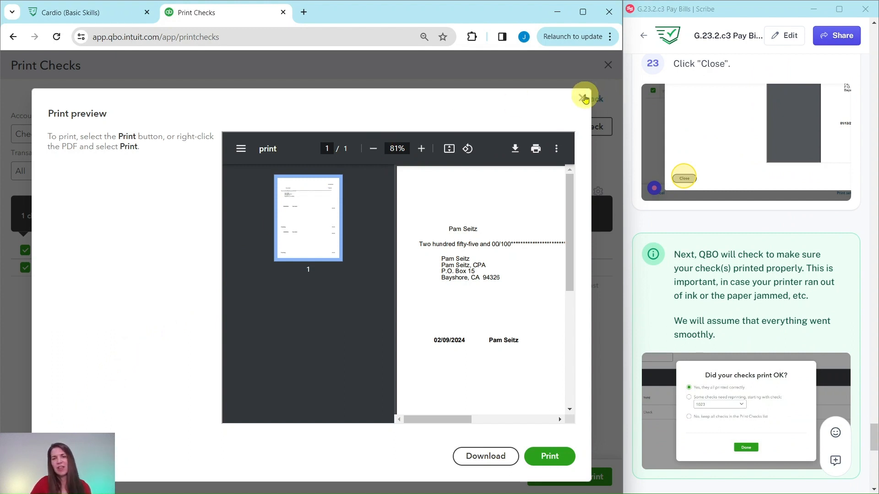
left_click(582, 97)
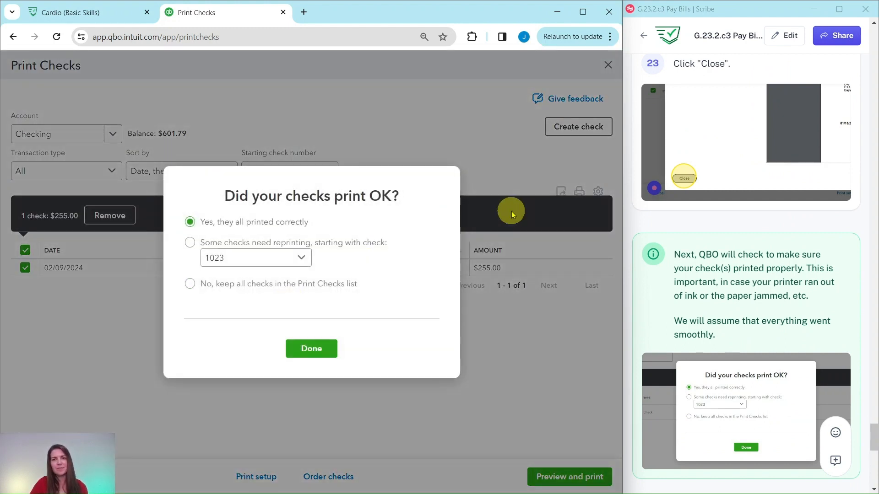
Confirm that all checks printed correctly and close the Print Checks screen.
scroll(707, 224, "down", 3)
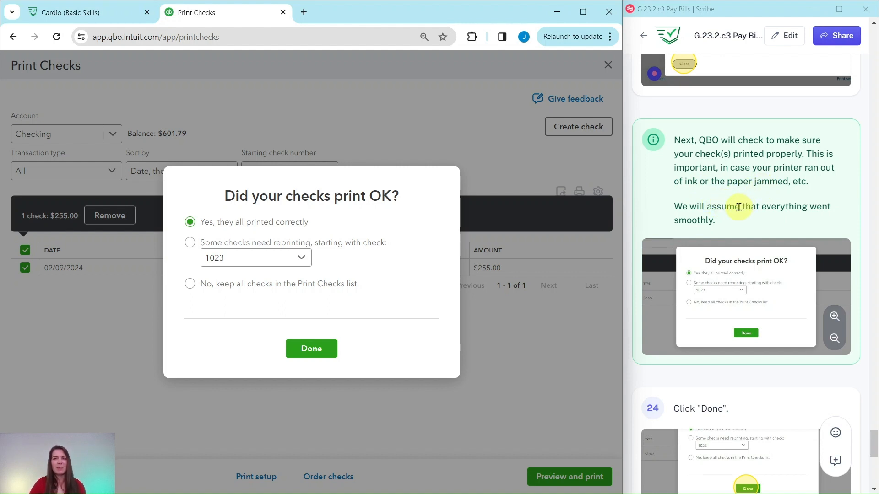
scroll(741, 205, "down", 5)
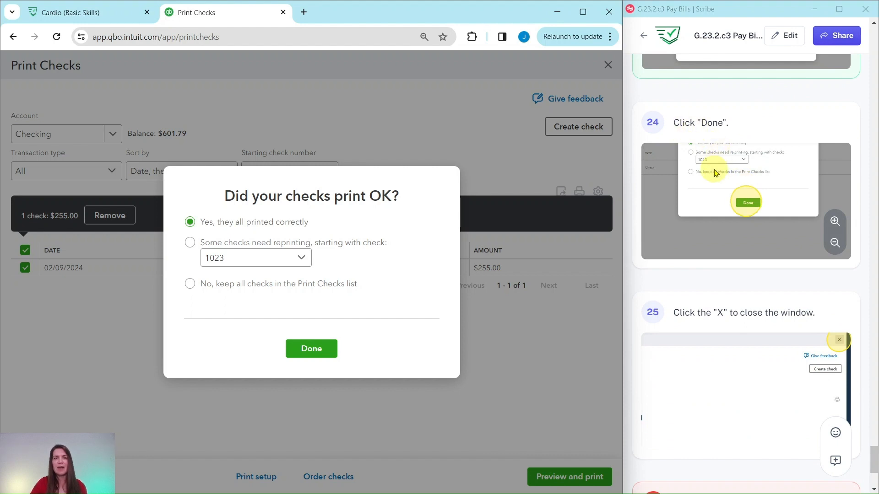
left_click(313, 352)
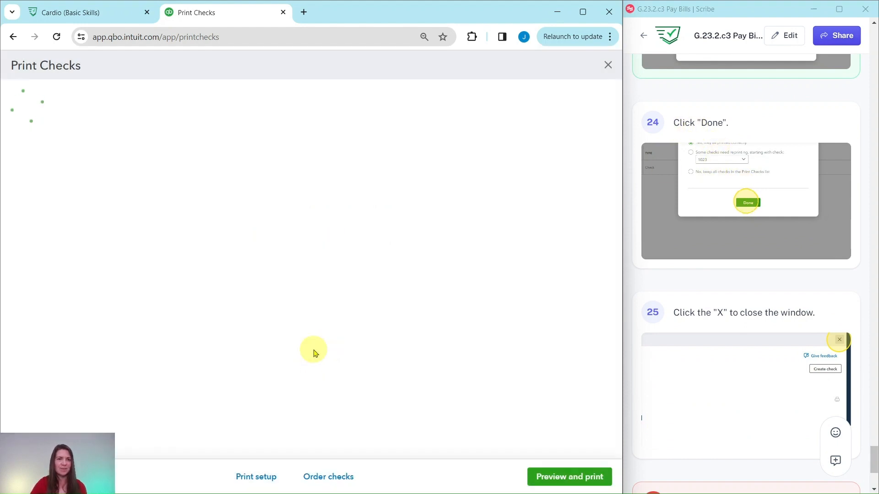
scroll(722, 225, "down", 3)
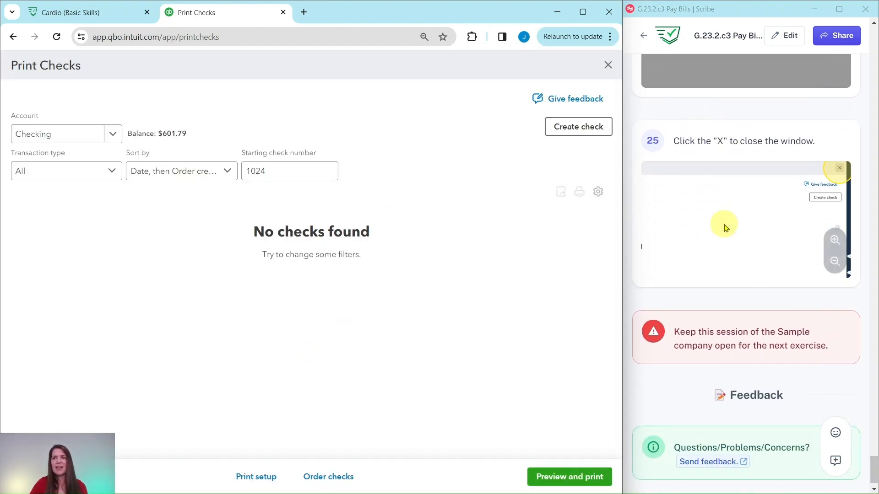
left_click(607, 65)
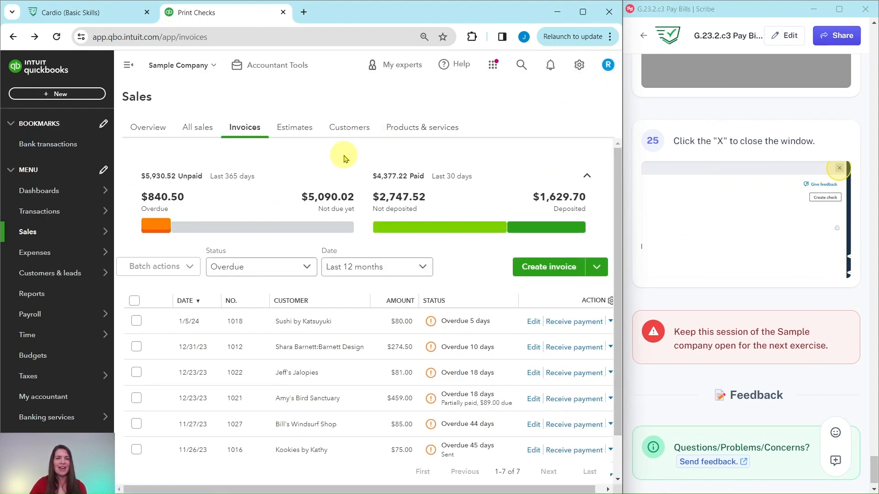